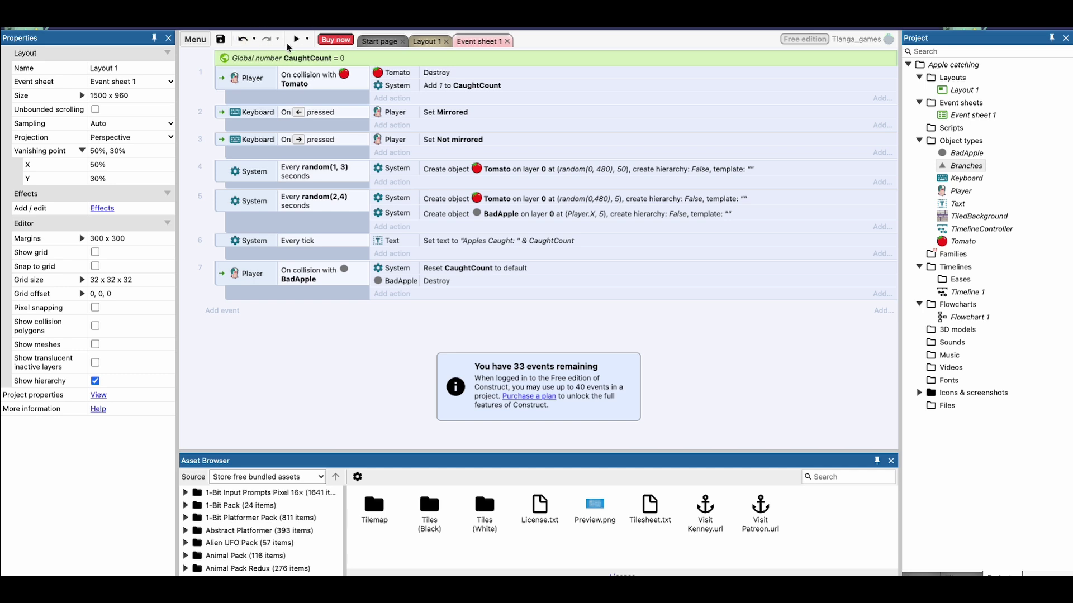
Open Layout 1 and examine how the player, tomato, bad apple, score text and brick walls are arranged
left_click(425, 41)
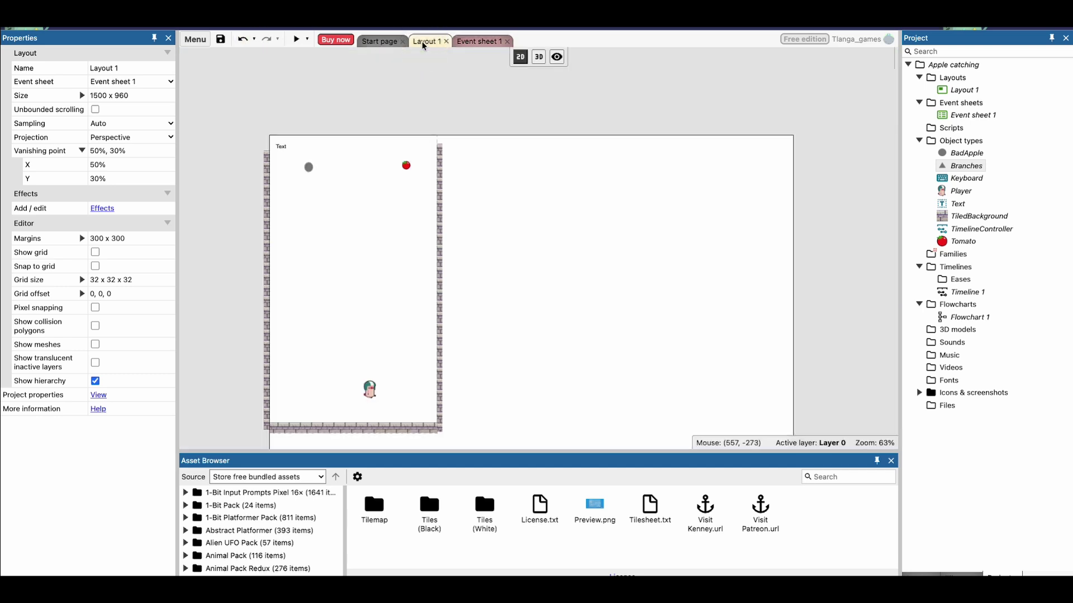
scroll(377, 317, "down", 5)
scroll(377, 316, "up", 5)
scroll(376, 317, "down", 5)
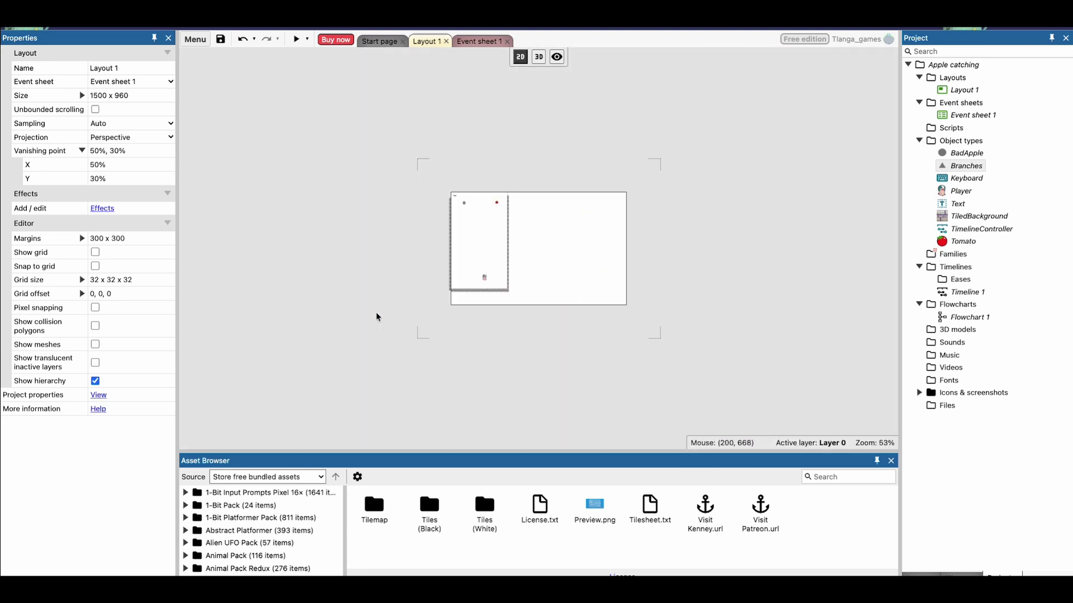
scroll(377, 317, "up", 15)
scroll(376, 317, "down", 15)
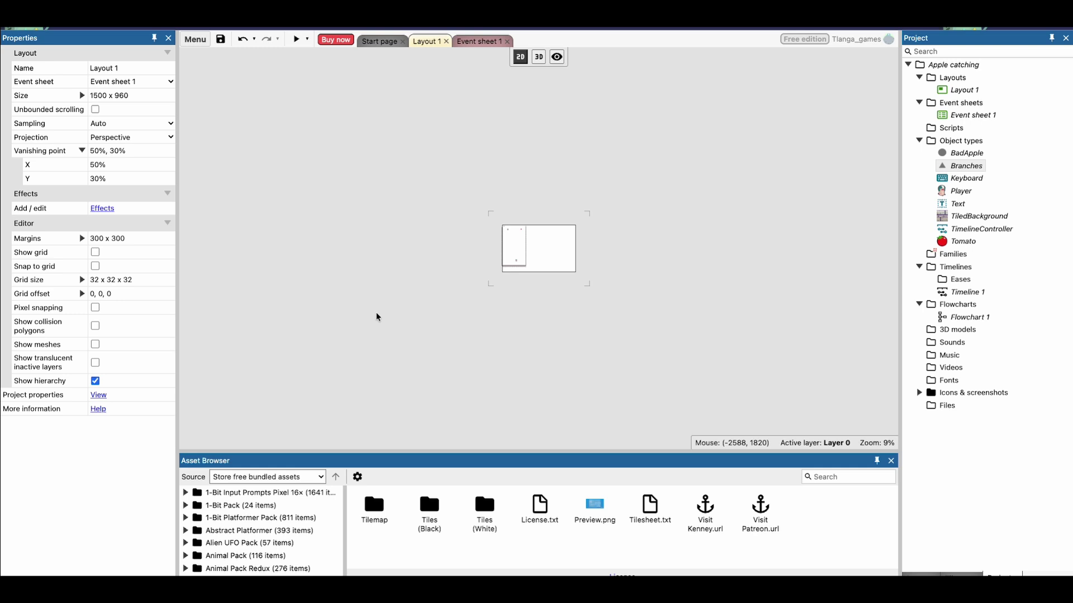
scroll(483, 283, "up", 5)
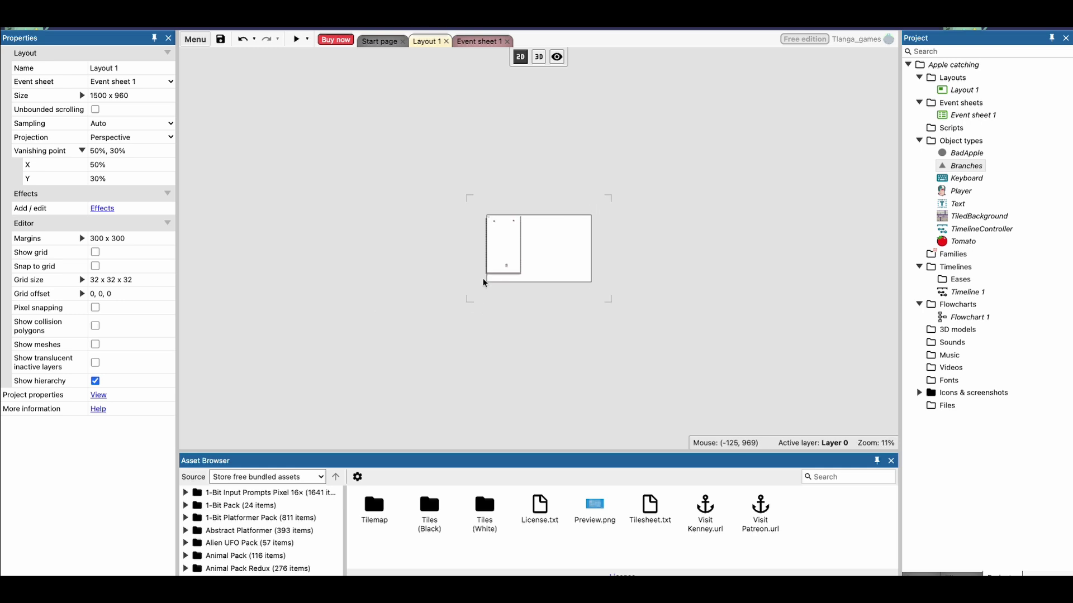
scroll(463, 304, "up", 5)
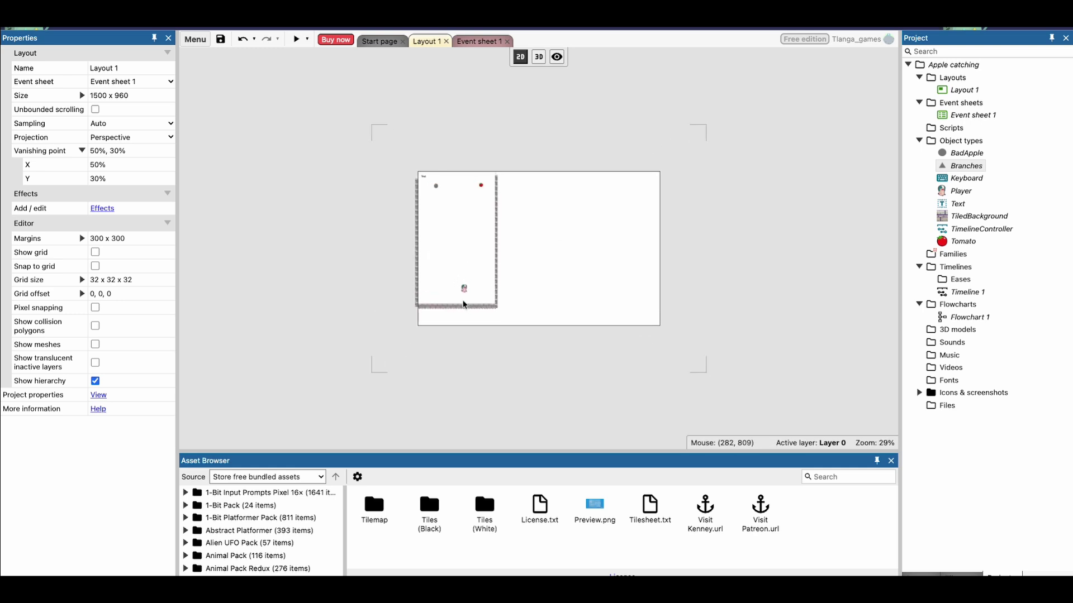
scroll(463, 304, "up", 3)
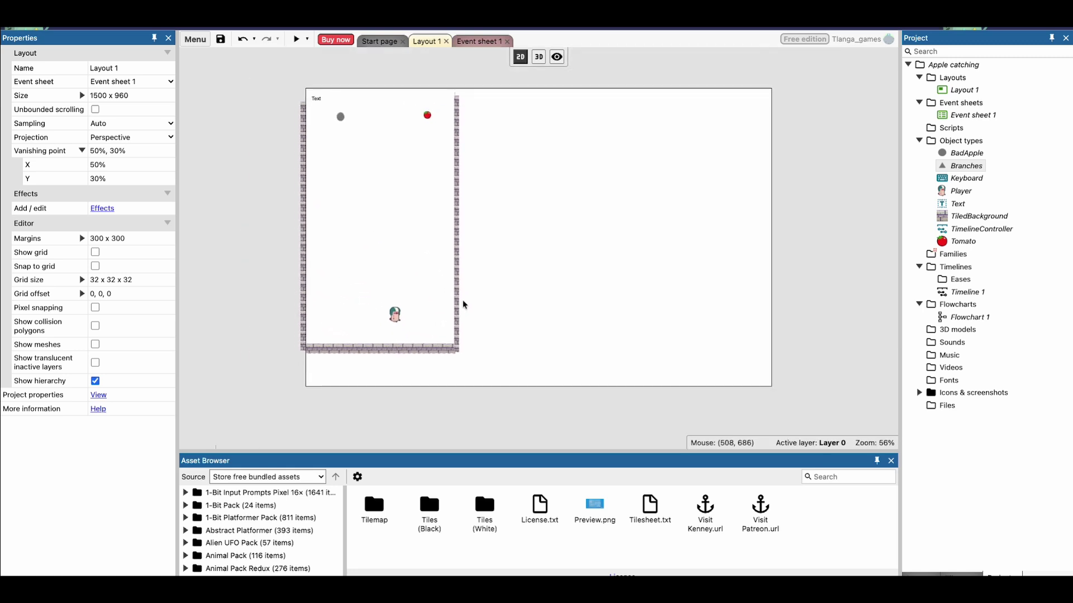
scroll(458, 314, "up", 4)
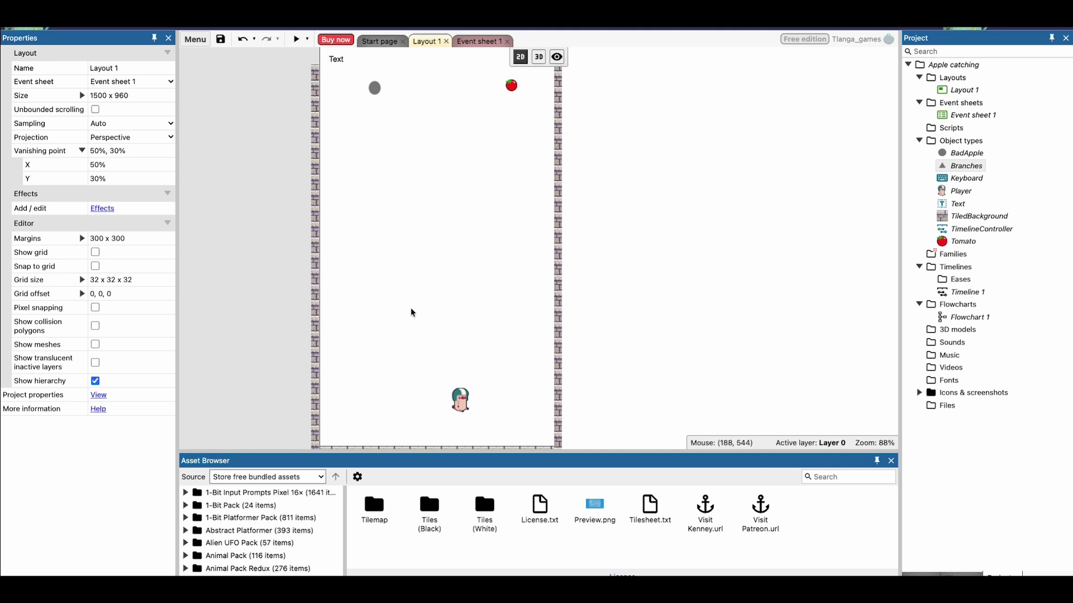
Preview the game and move the player both ways to test tomato catching, bad apple collisions and the score counter
left_click(306, 40)
left_click(297, 40)
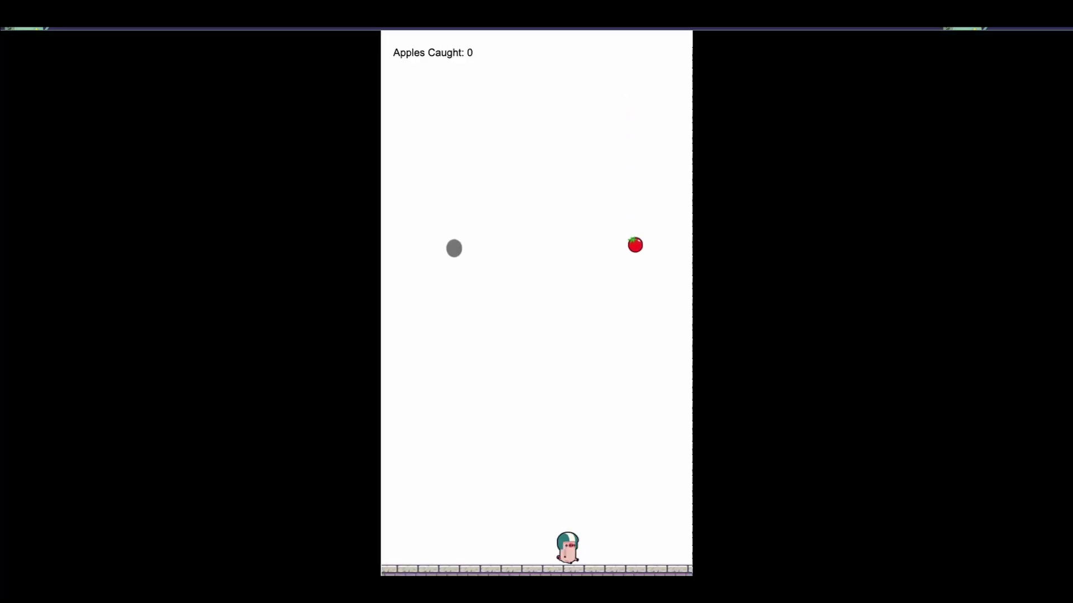
key("Right")
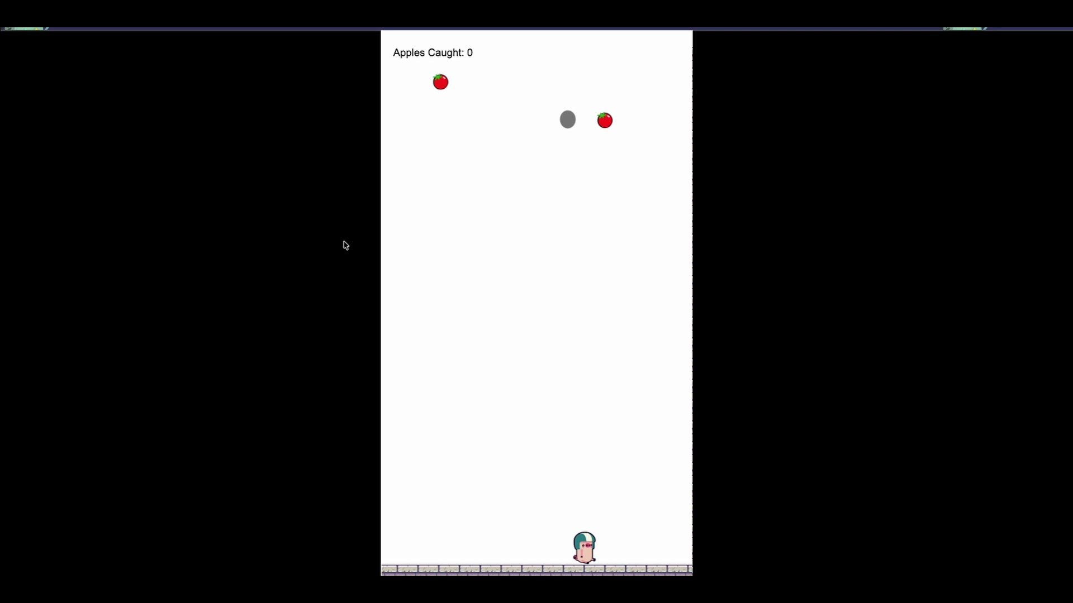
key("Right")
key("Left")
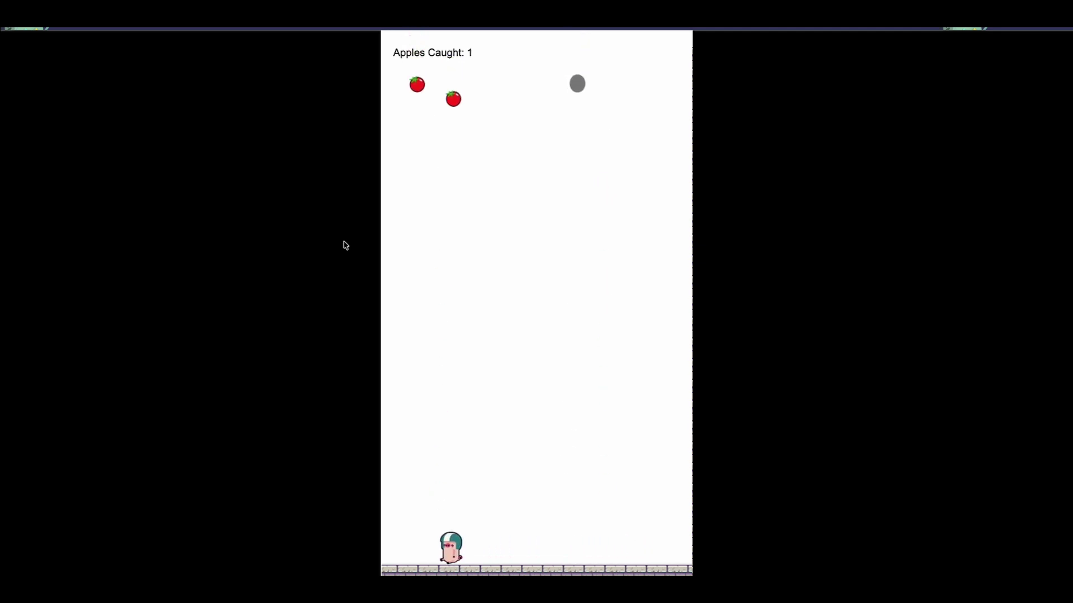
key("Right")
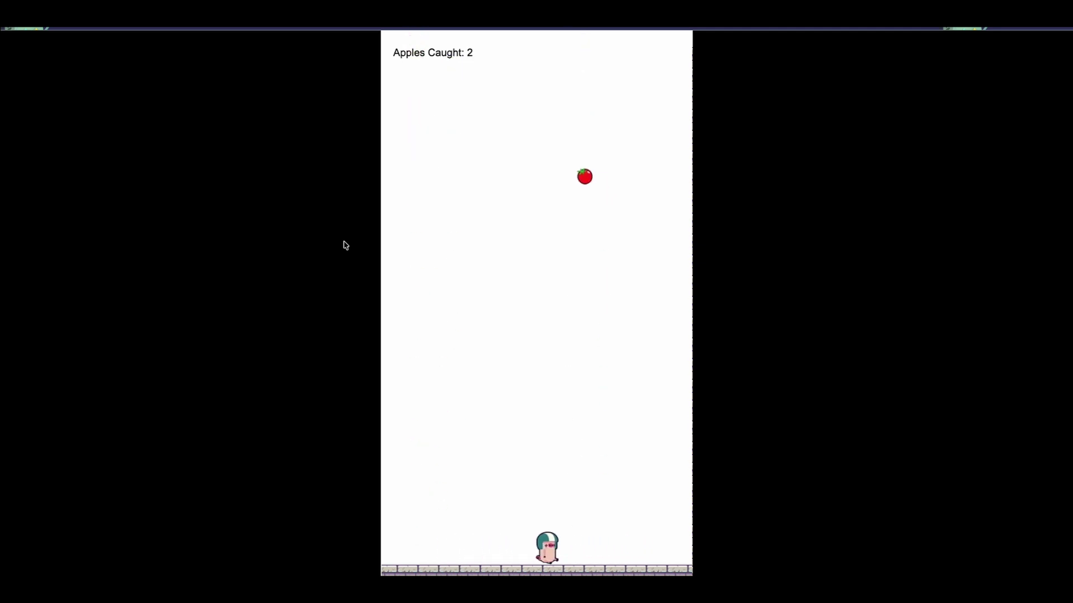
key("Right")
key("Left")
key("Right")
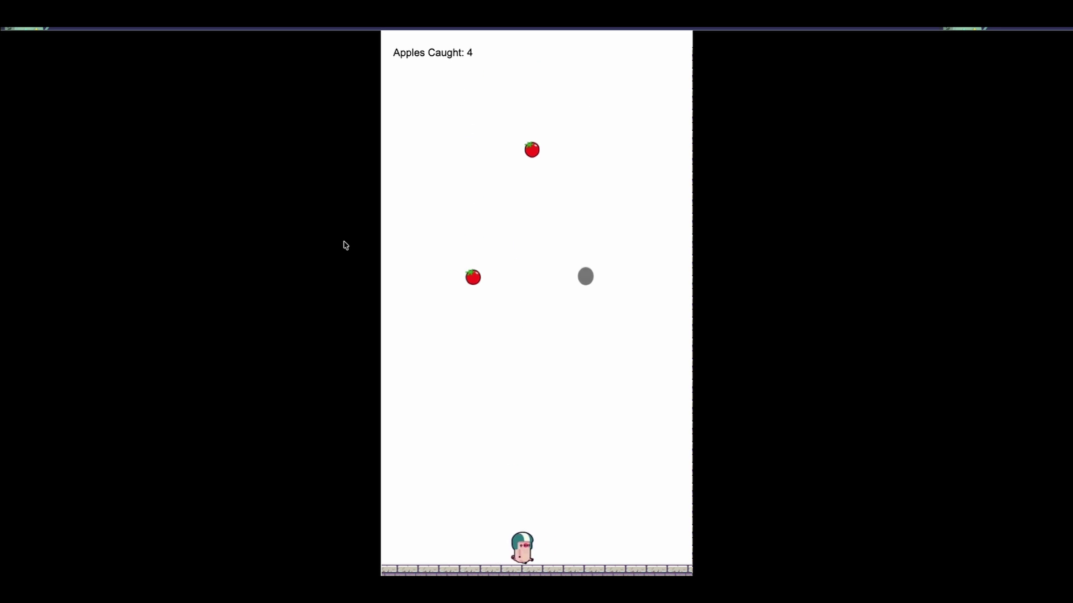
key("Right")
key("Left")
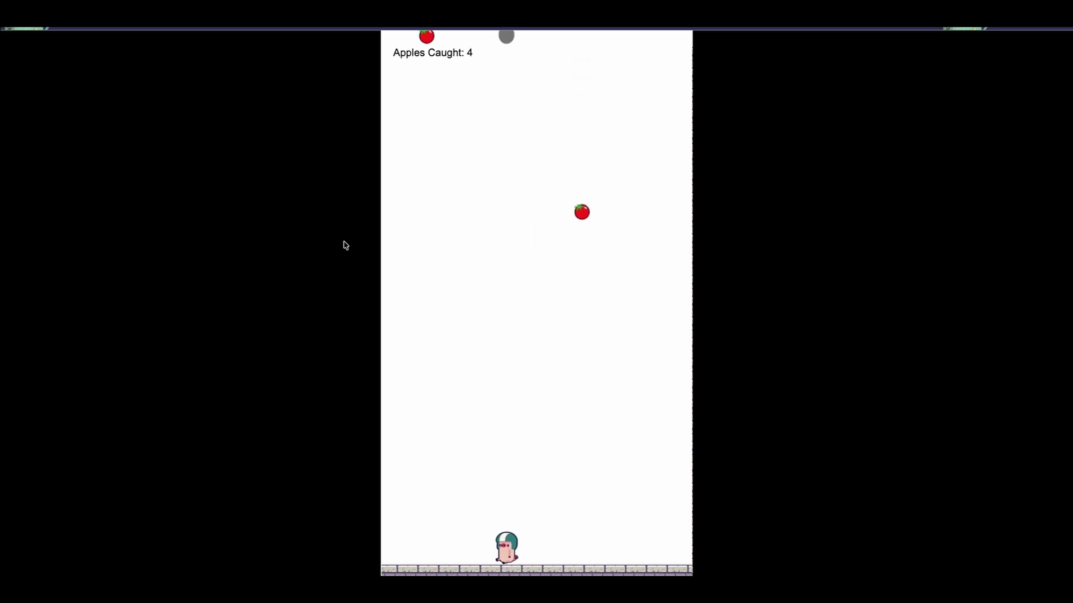
key("Right")
key("Left")
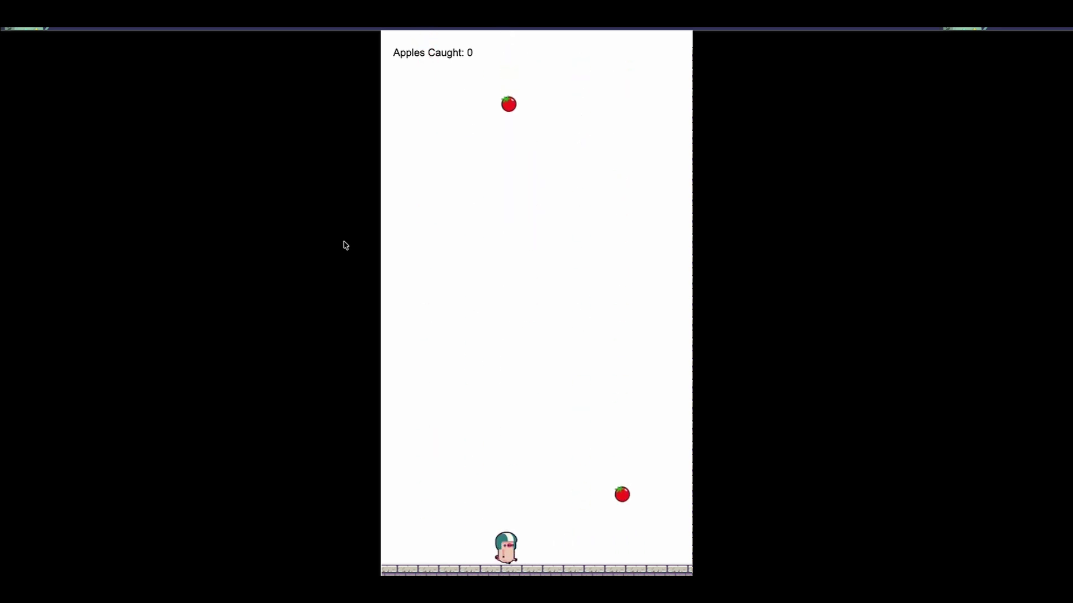
key("Right")
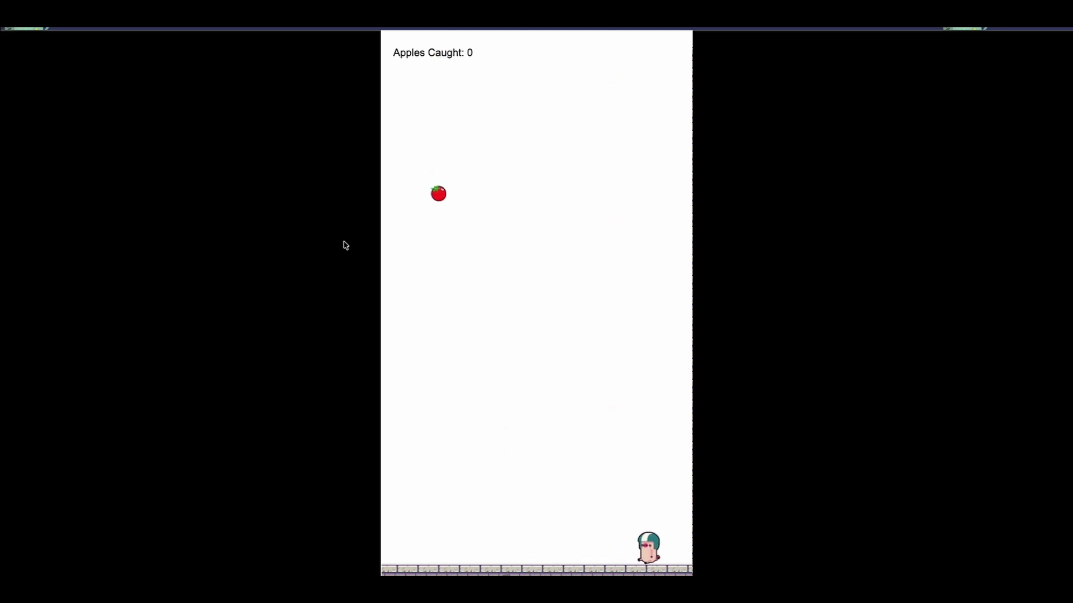
key("Left")
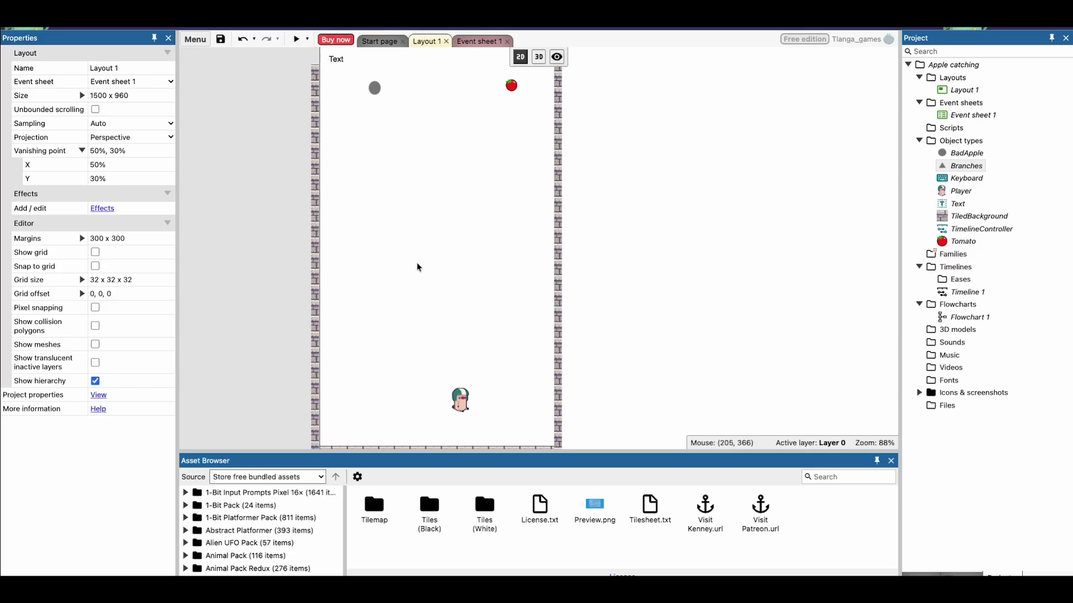
Review the collision, keyboard and spawning events in Event sheet 1, then return to Layout 1
left_click(475, 43)
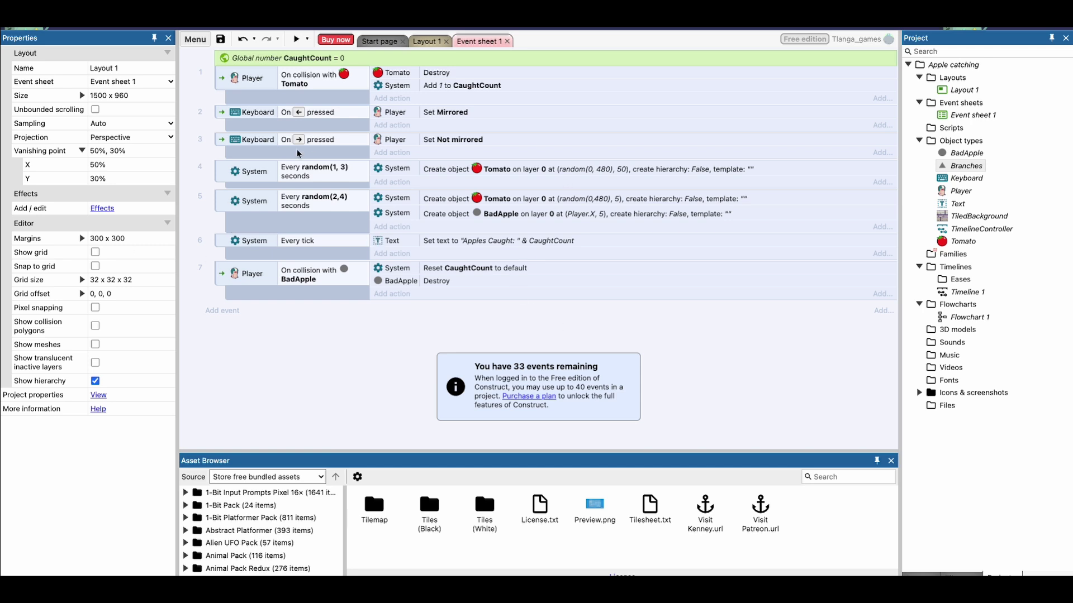
left_click(426, 41)
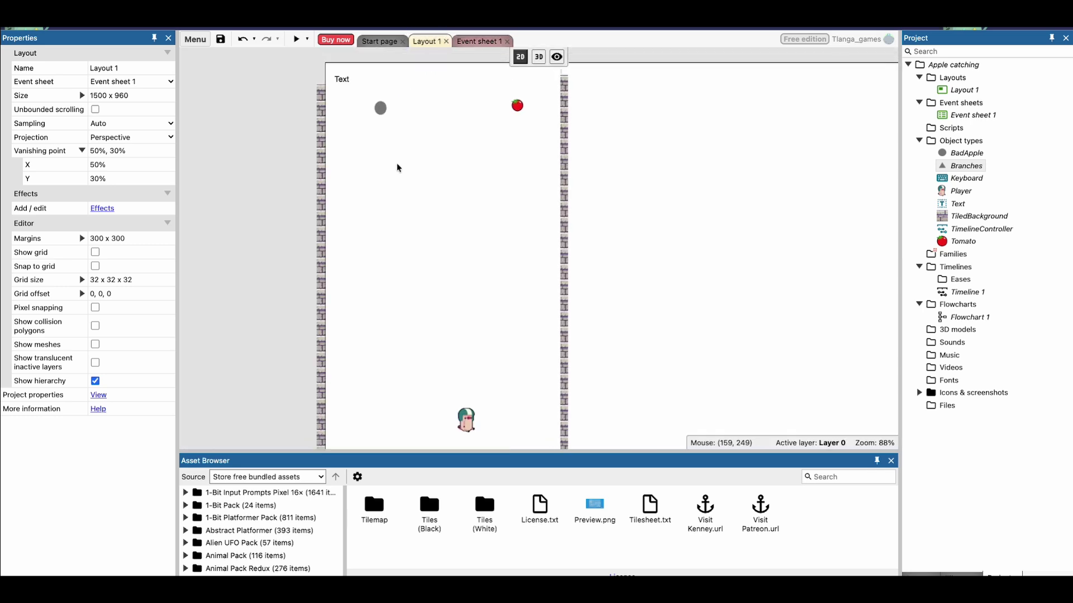
scroll(407, 234, "down", 2)
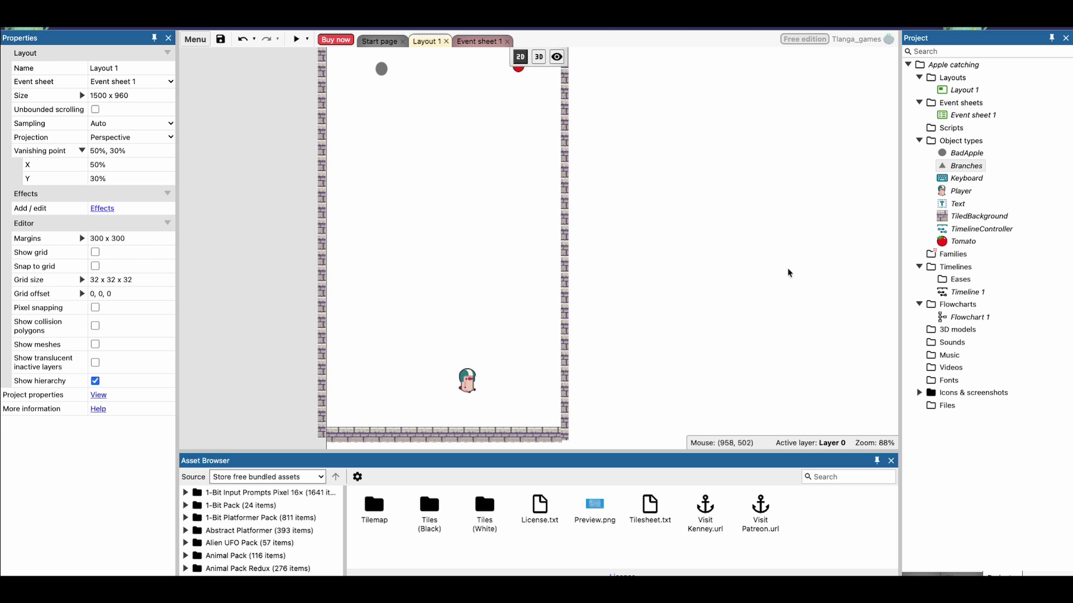
Delete the Branches object type from the project
right_click(968, 167)
left_click(905, 312)
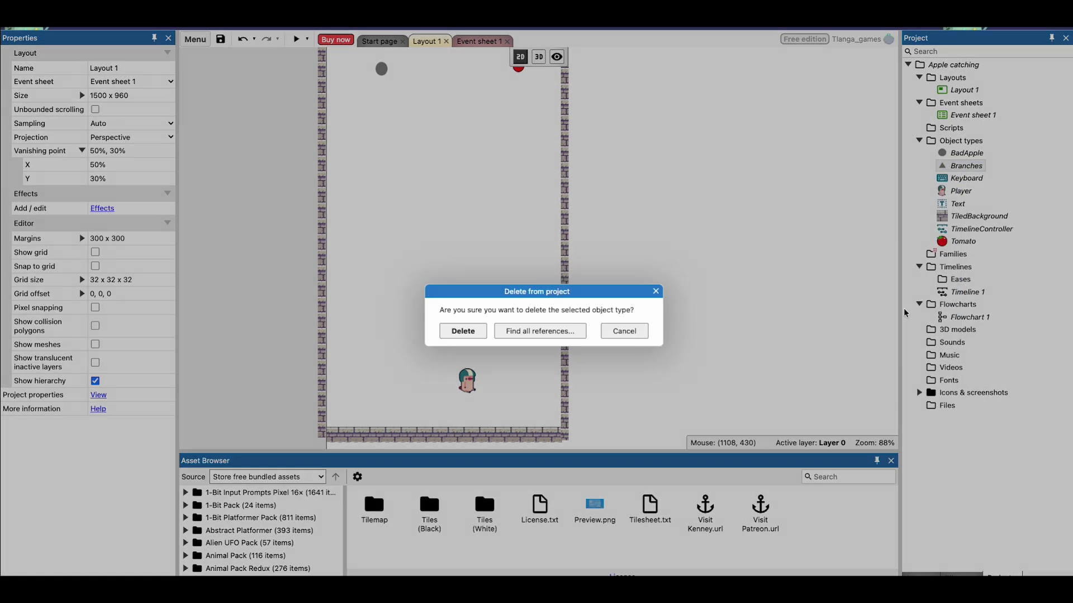
left_click(463, 332)
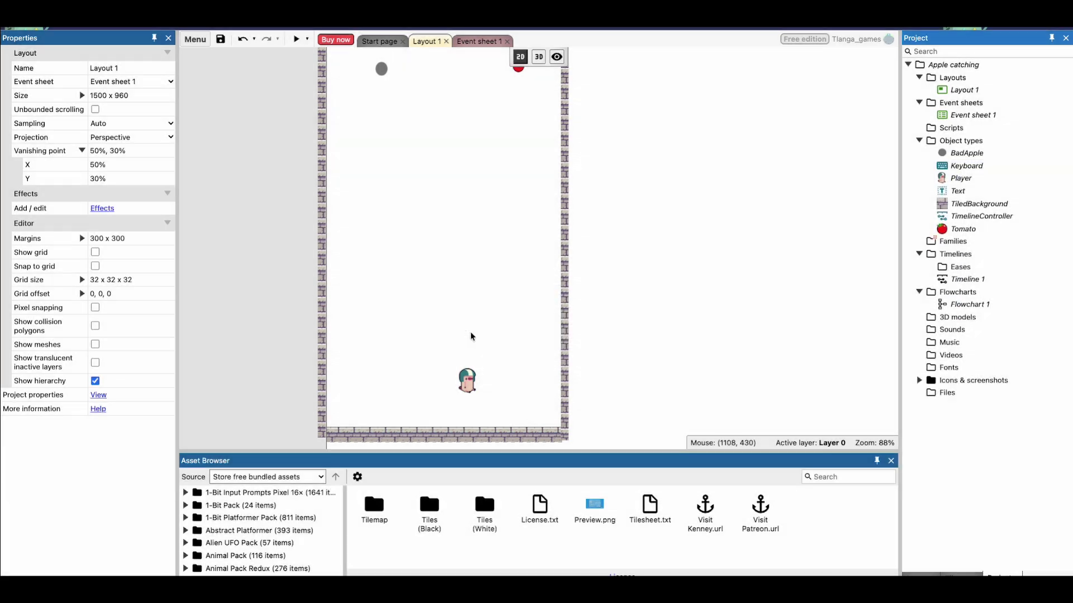
Preview the layout again and steer the player back and forth under the falling tomatoes
scroll(514, 288, "up", 1)
scroll(514, 288, "down", 1)
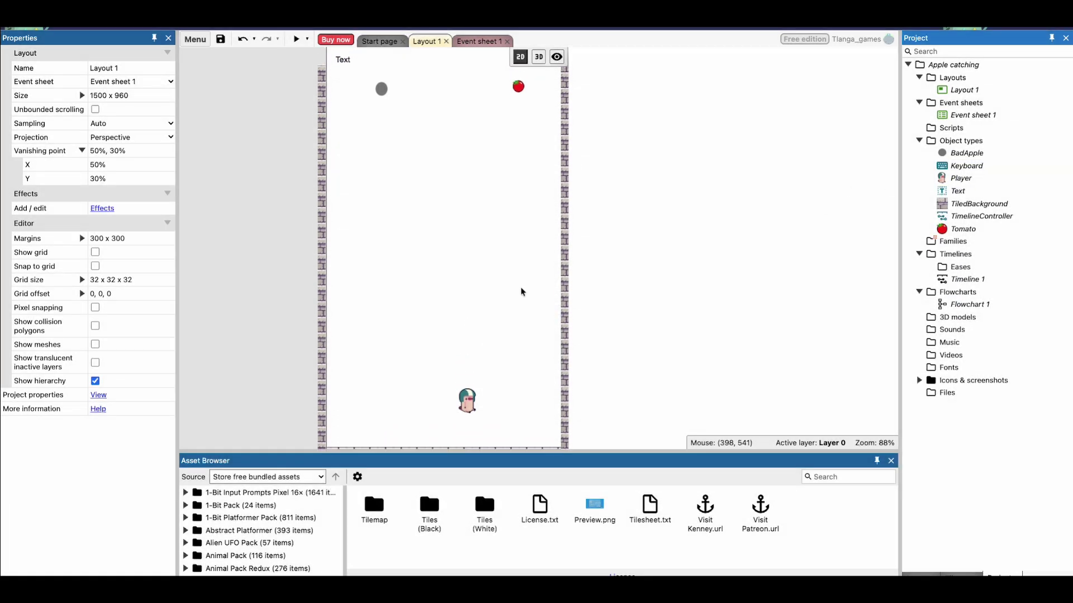
key("F5")
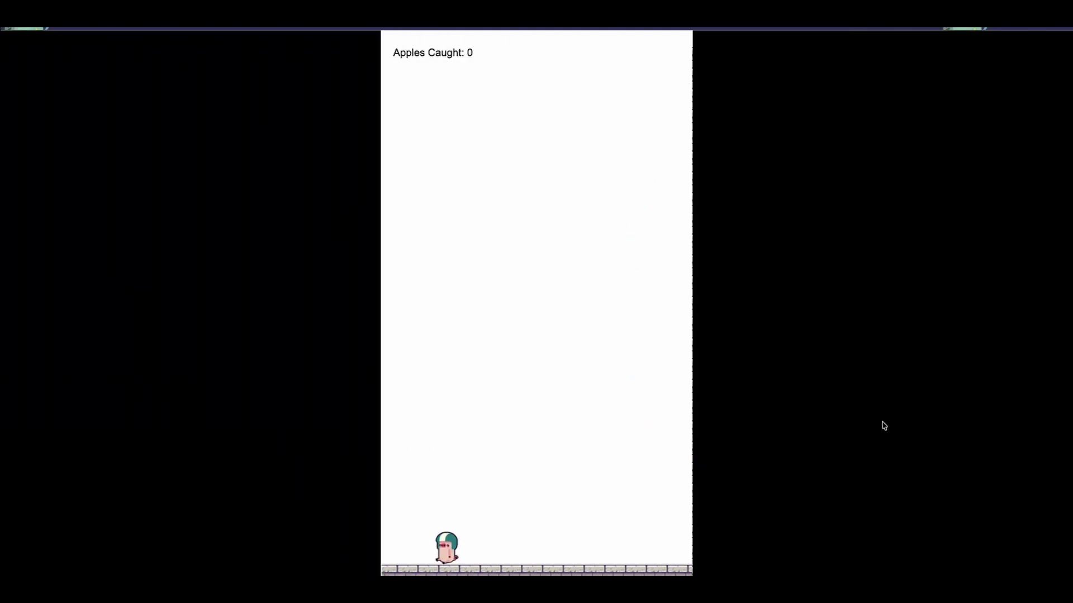
key("Right")
key("Left")
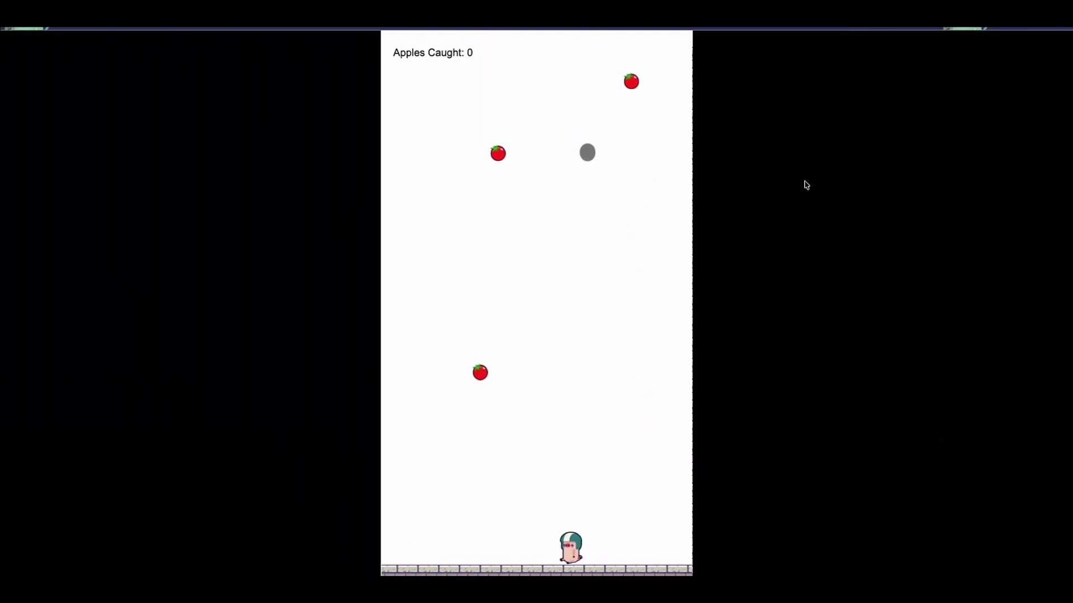
key("Right")
key("Right")
key("Left")
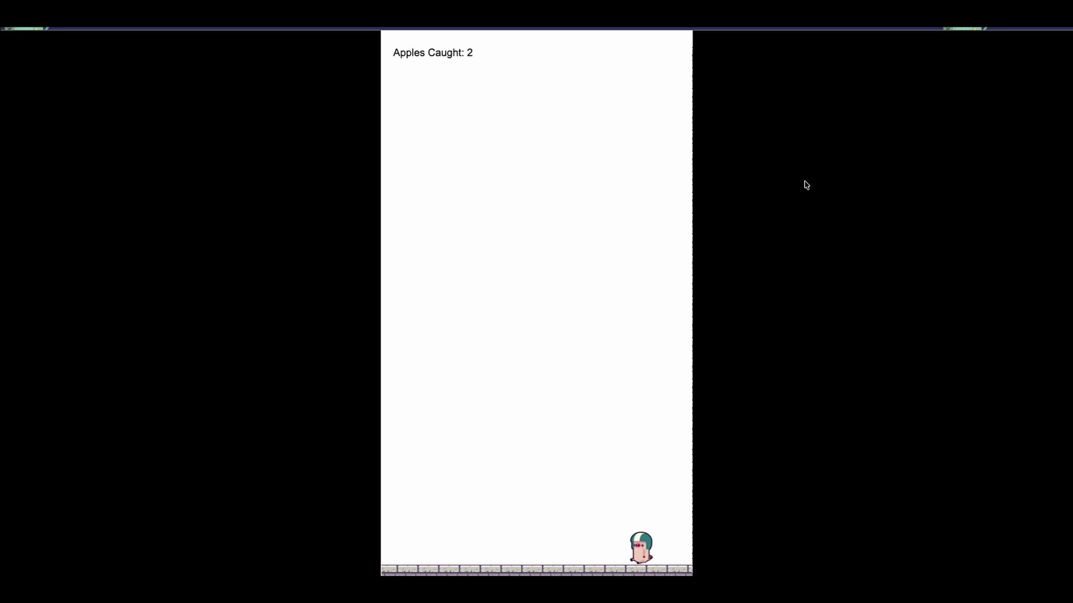
key("Right")
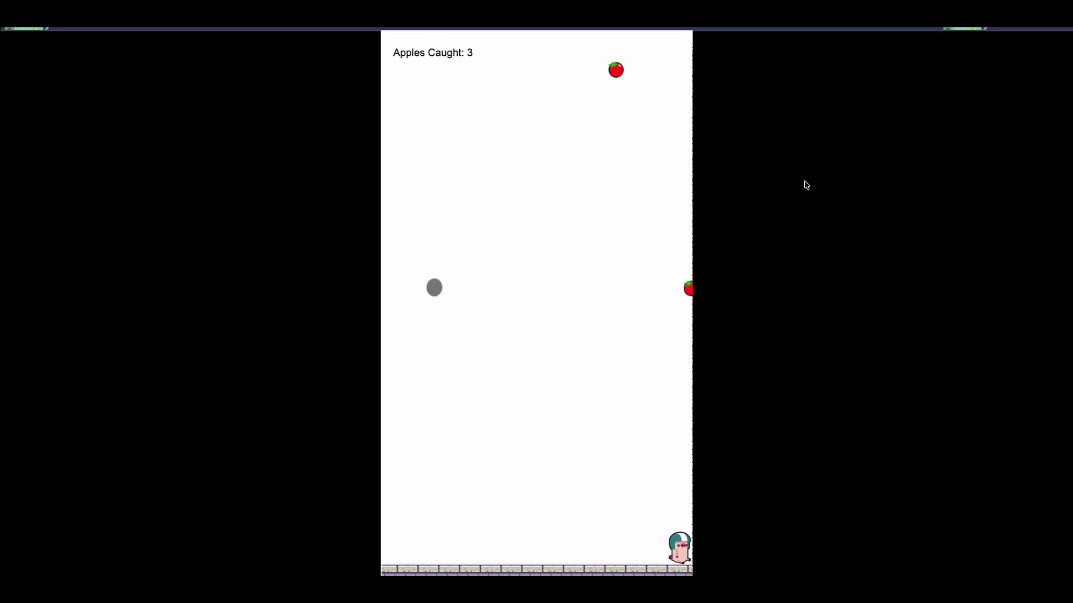
key("Left")
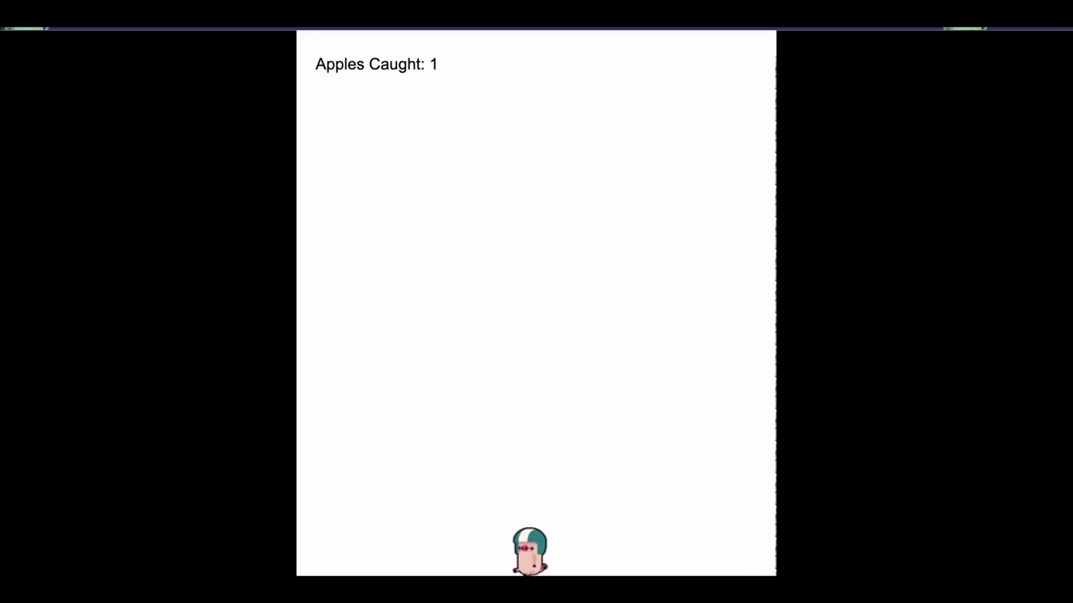
Keep playing the preview, catching tomatoes and touching a bad apple to test the score reset
key("Right")
key("Right")
key("Right")
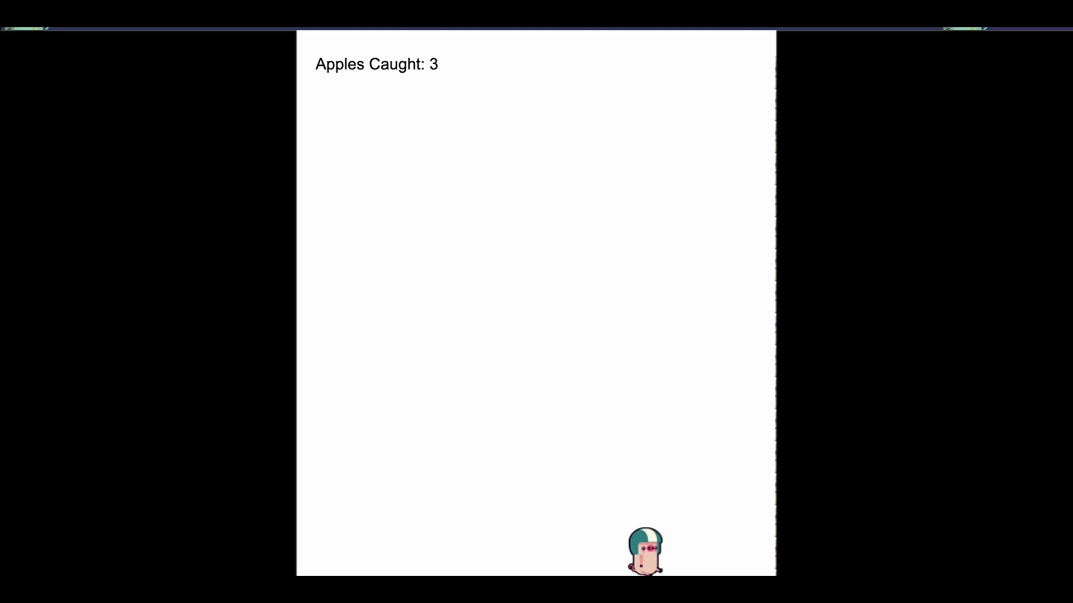
key("Left")
key("Left")
key("Right")
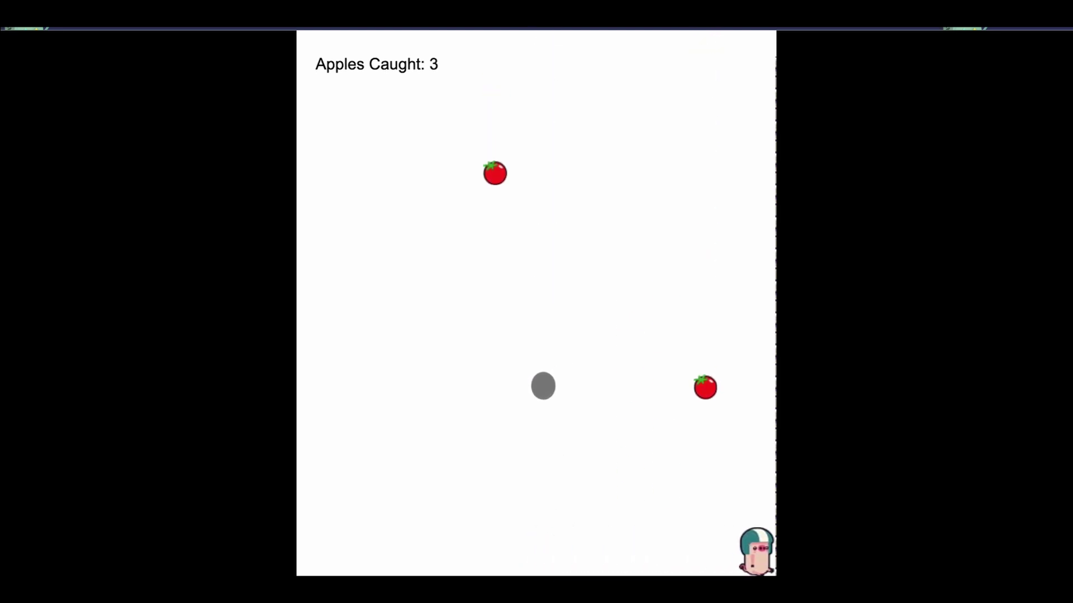
key("Left")
key("Left")
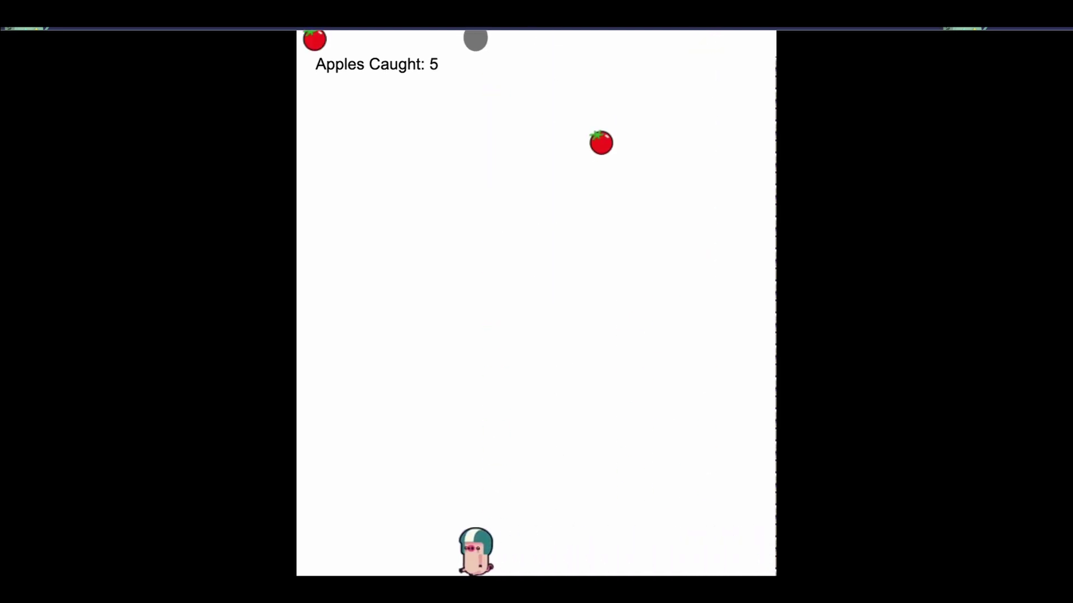
key("Right")
key("Left")
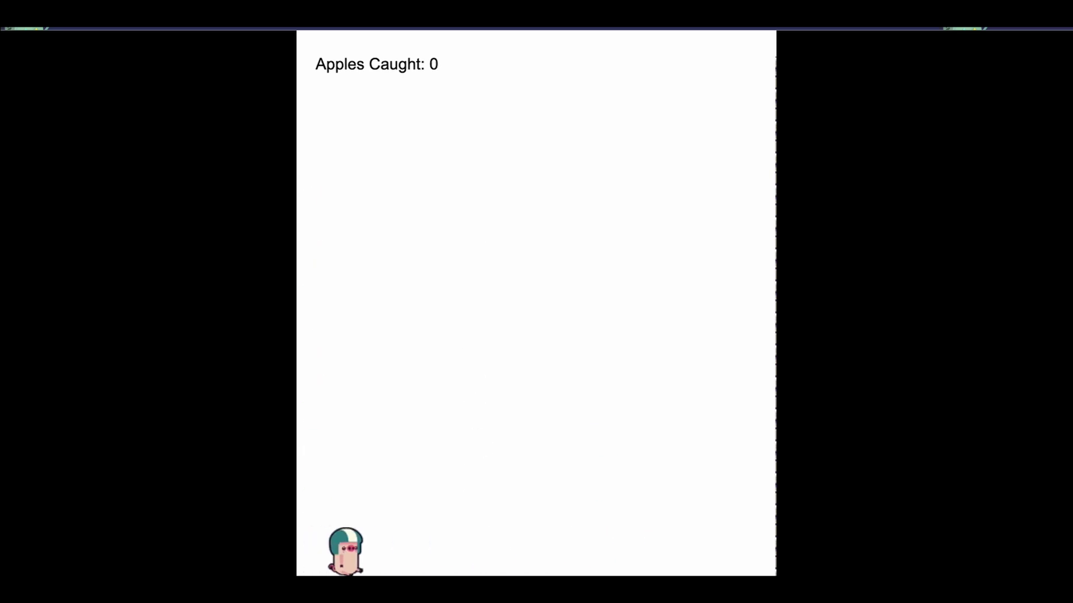
key("Right")
key("Left")
key("Left")
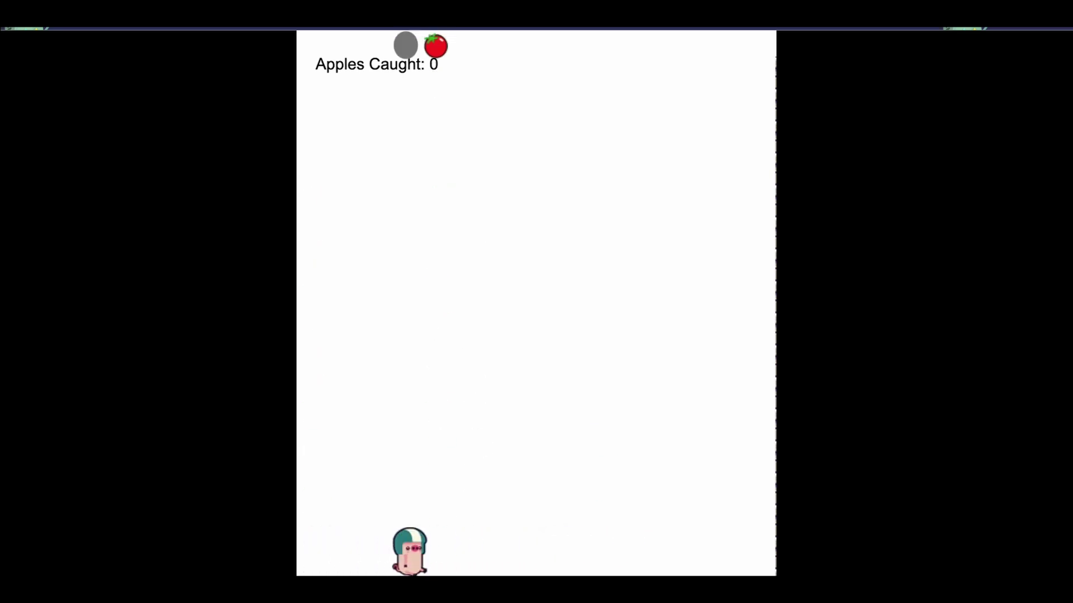
key("Right")
key("Left")
key("Right")
key("Right")
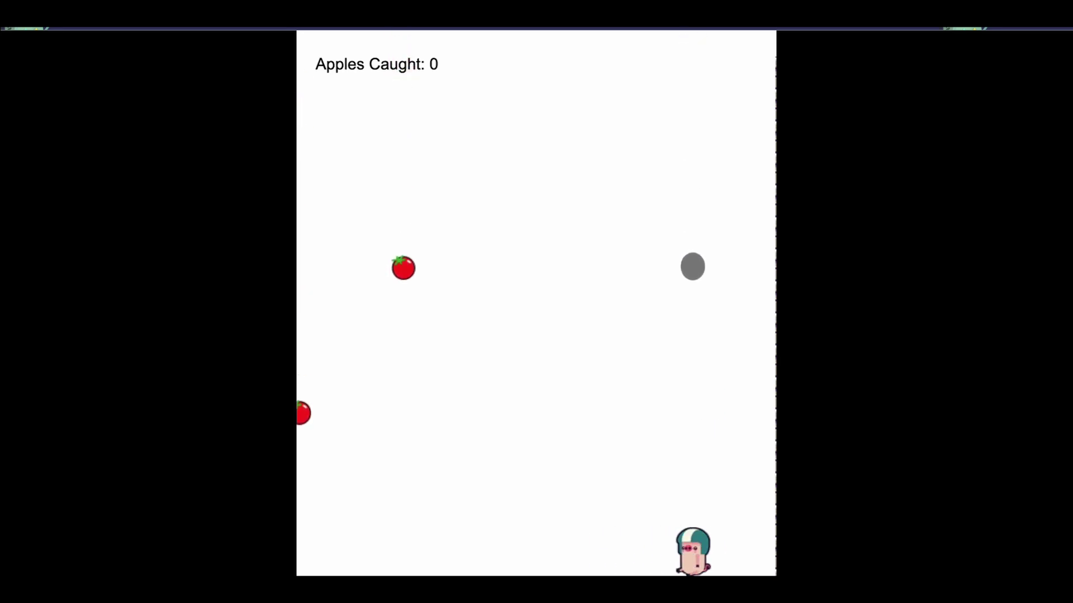
key("Left")
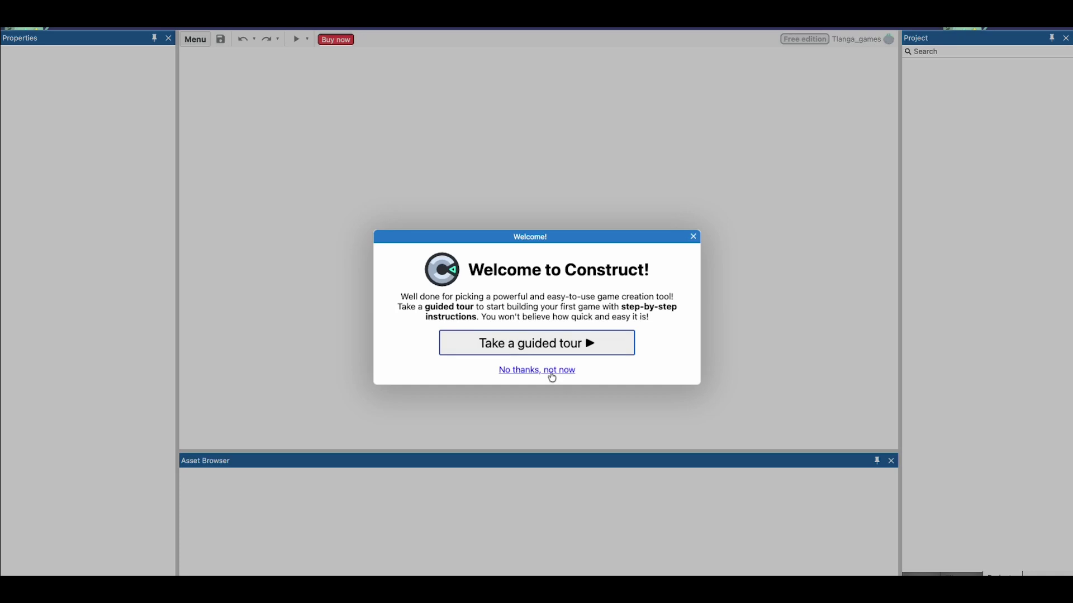
Decline the guided tour in the welcome dialog to reach the start page
left_click(551, 371)
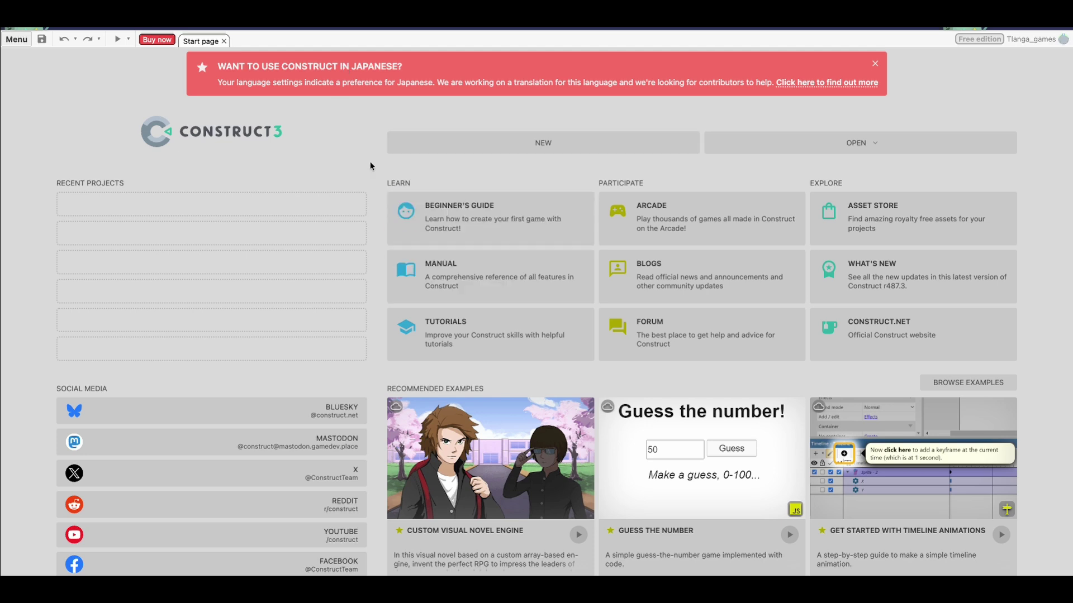
scroll(346, 184, "down", 1)
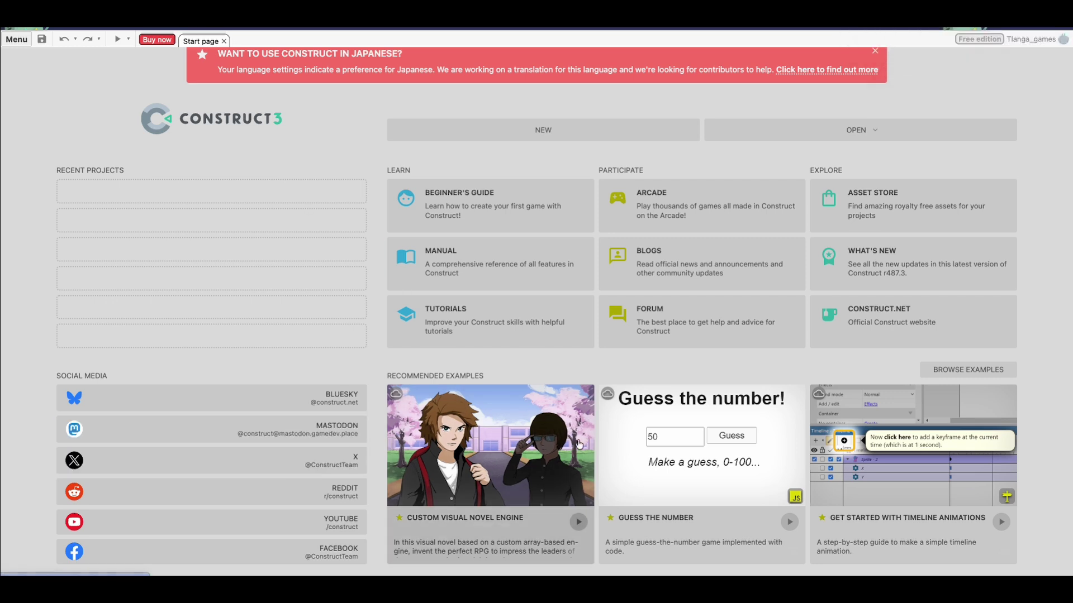
scroll(578, 444, "up", 1)
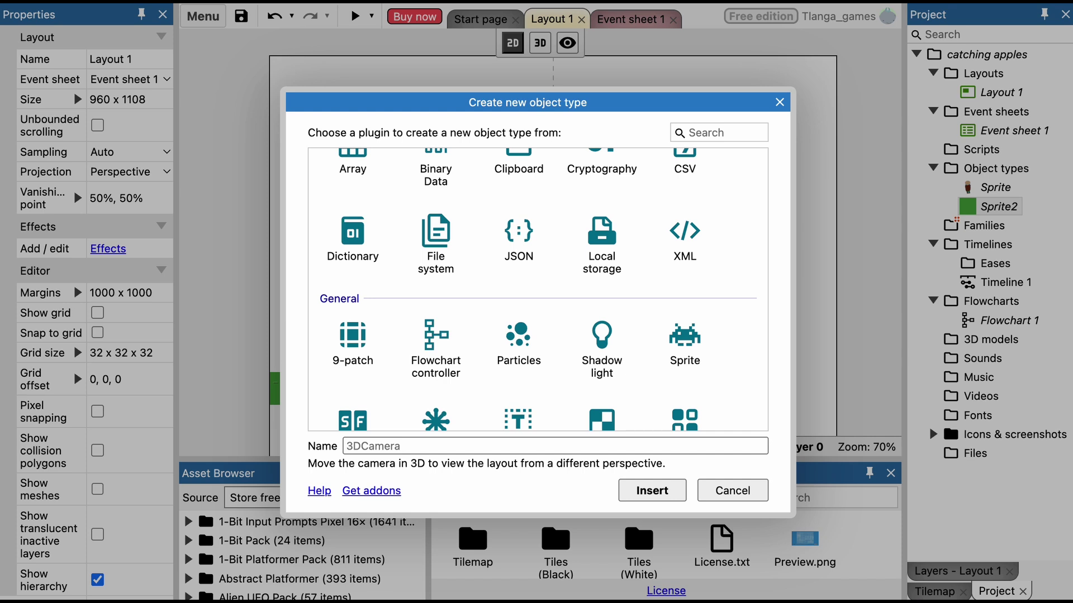
key("super+shift+5")
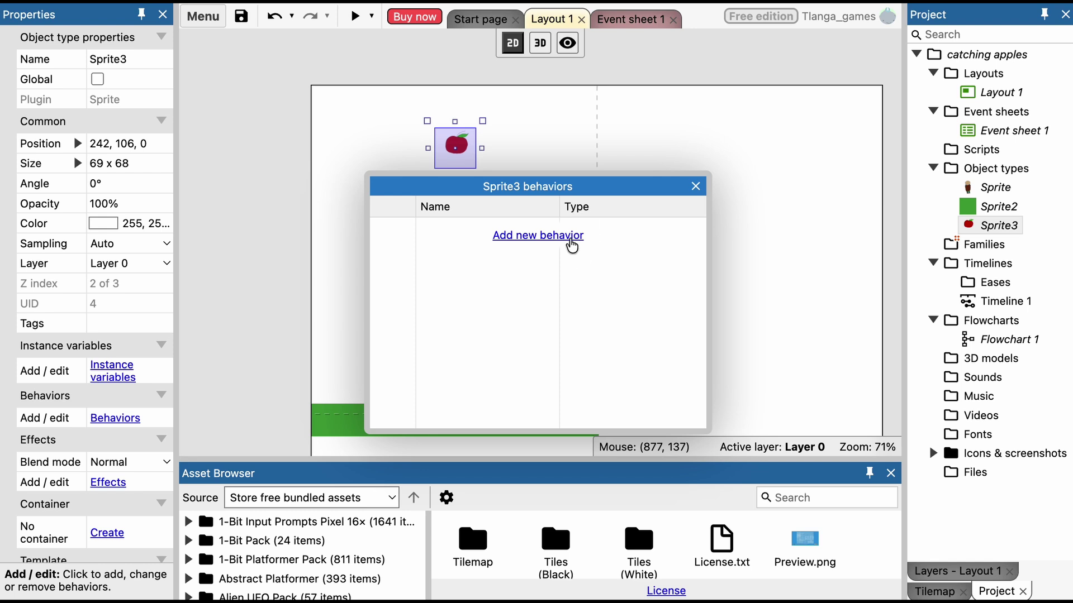
Add the Physics behavior from the movement behaviors to the apple sprite
left_click(572, 246)
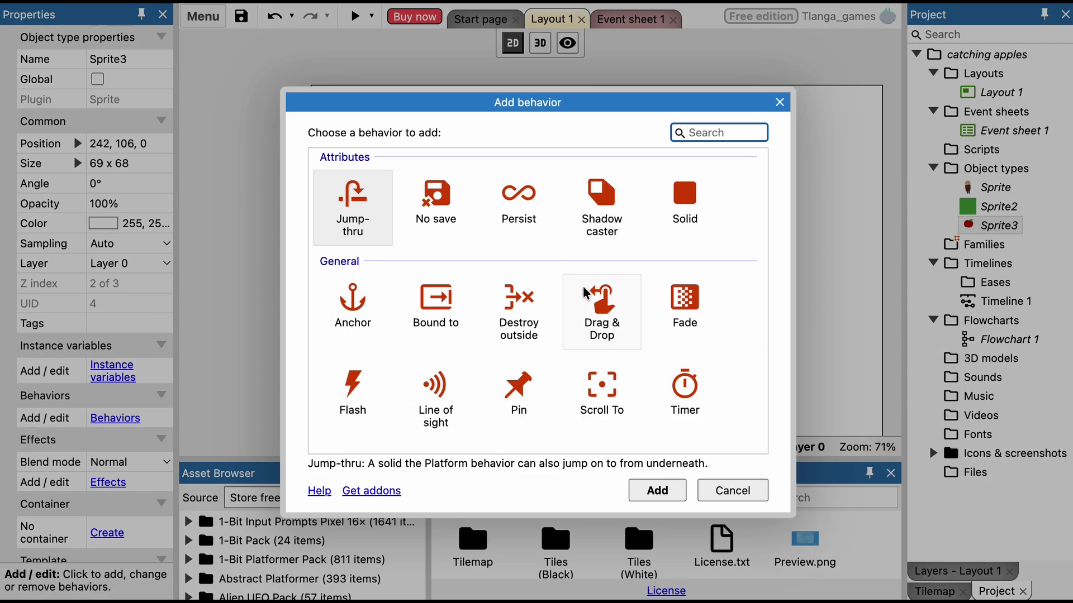
left_click(748, 333)
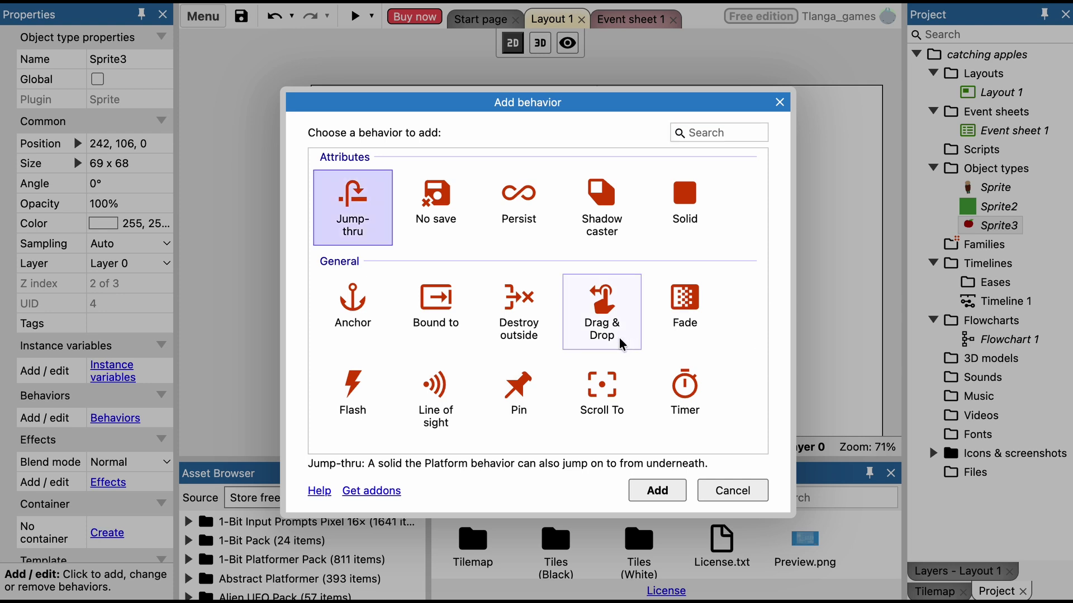
key("Down")
key("Down")
key("Down")
key("Down")
key("Down")
key("Up")
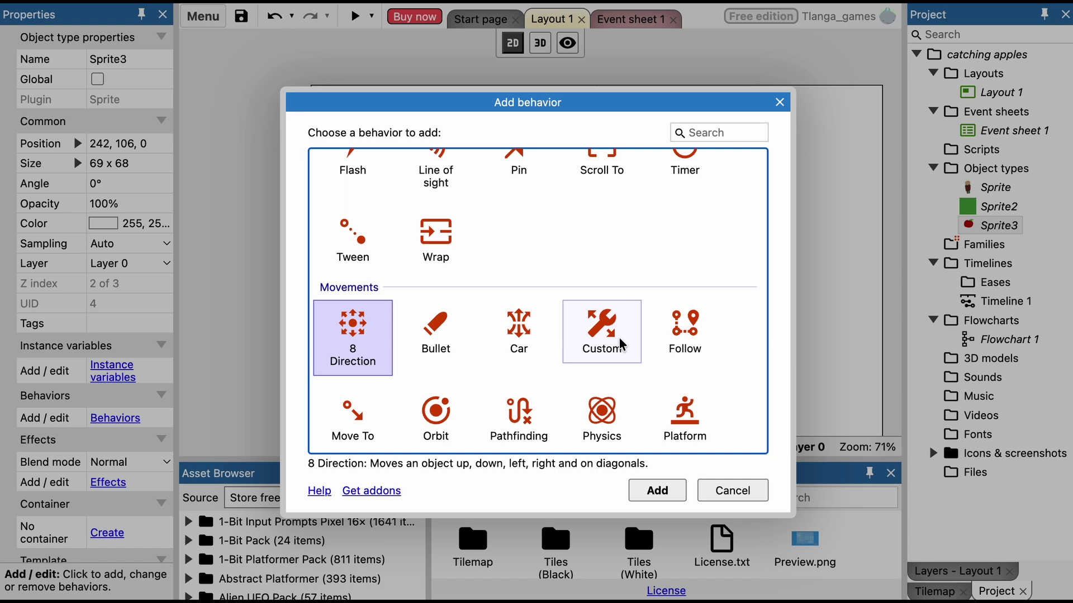
scroll(637, 287, "down", 3)
left_click(602, 329)
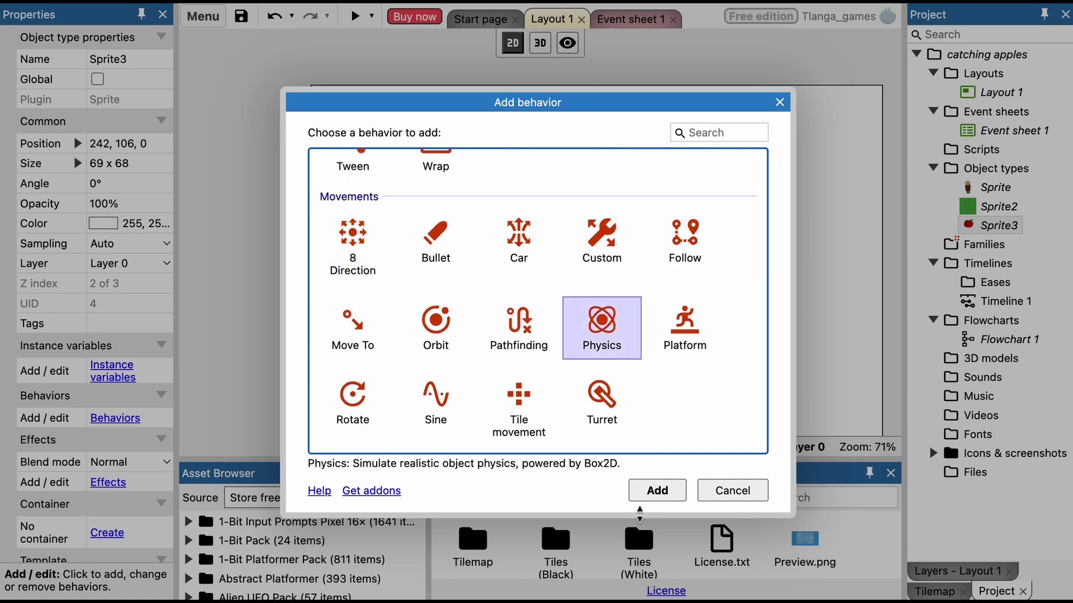
left_click(657, 490)
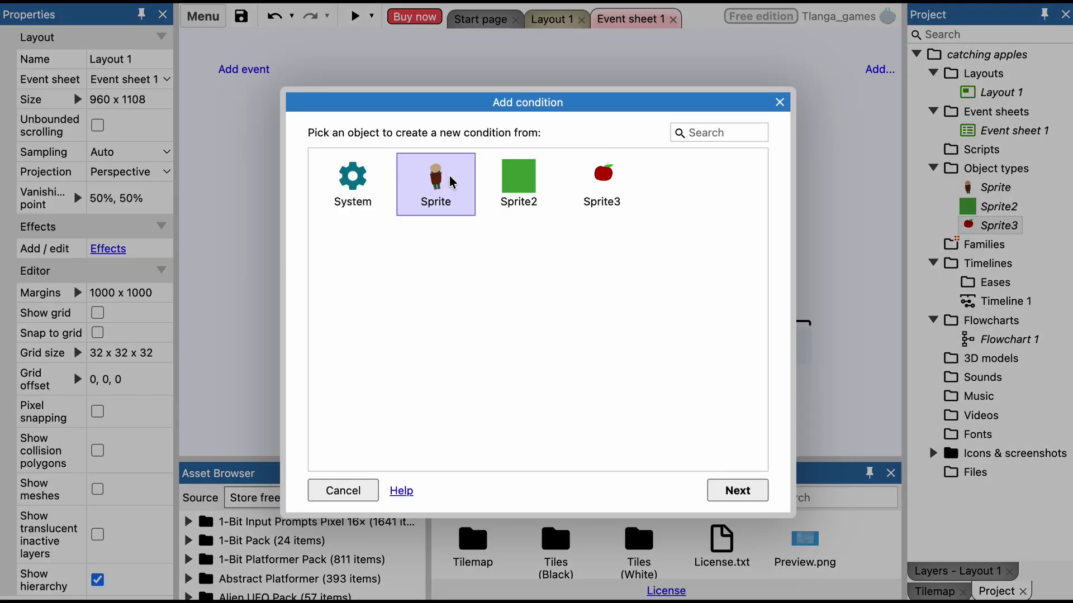
Create an event for the apple Sprite3 with the condition On collision with another object, using the player Sprite as the object
left_click(615, 193)
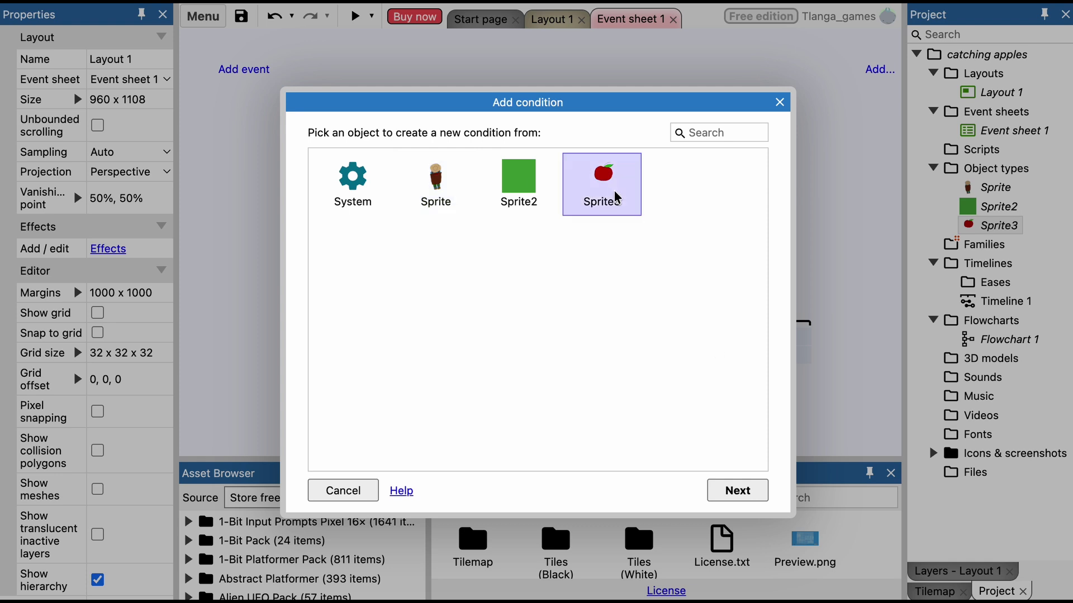
left_click(739, 499)
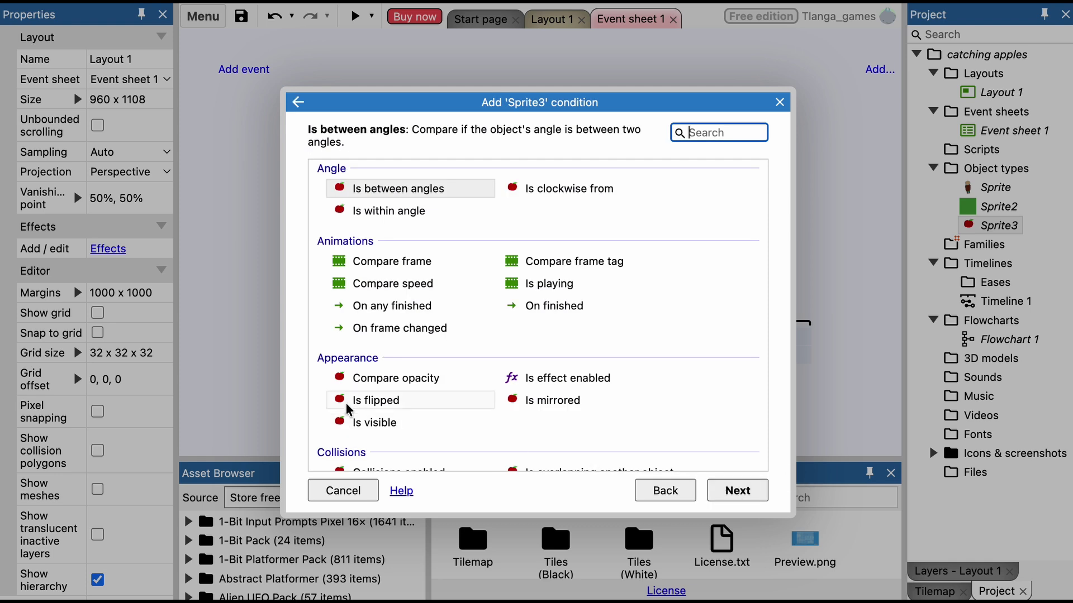
scroll(523, 313, "down", 3)
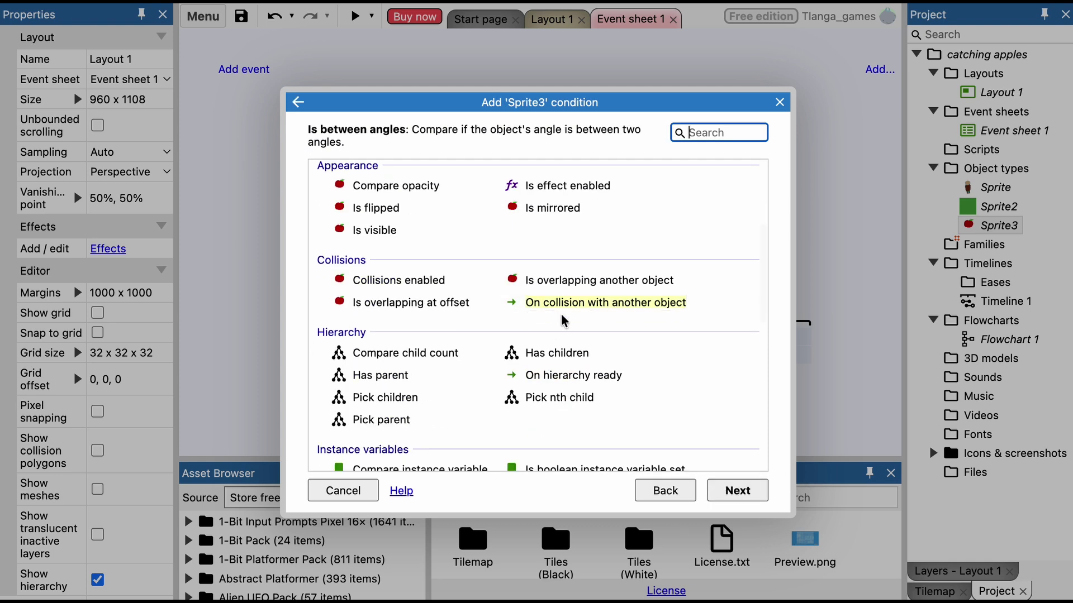
left_click(578, 308)
left_click(728, 492)
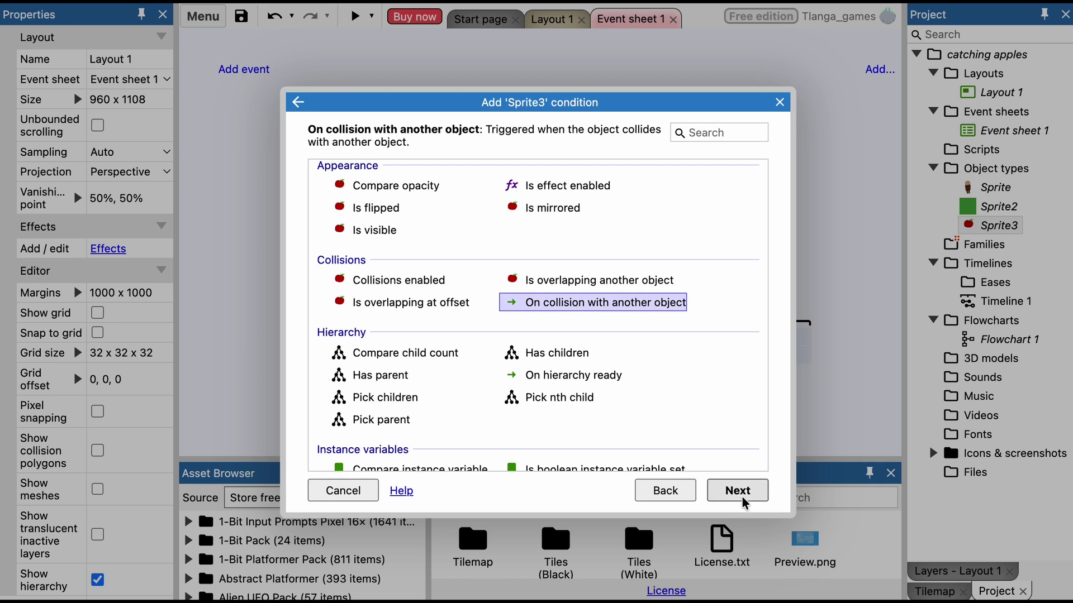
left_click(515, 256)
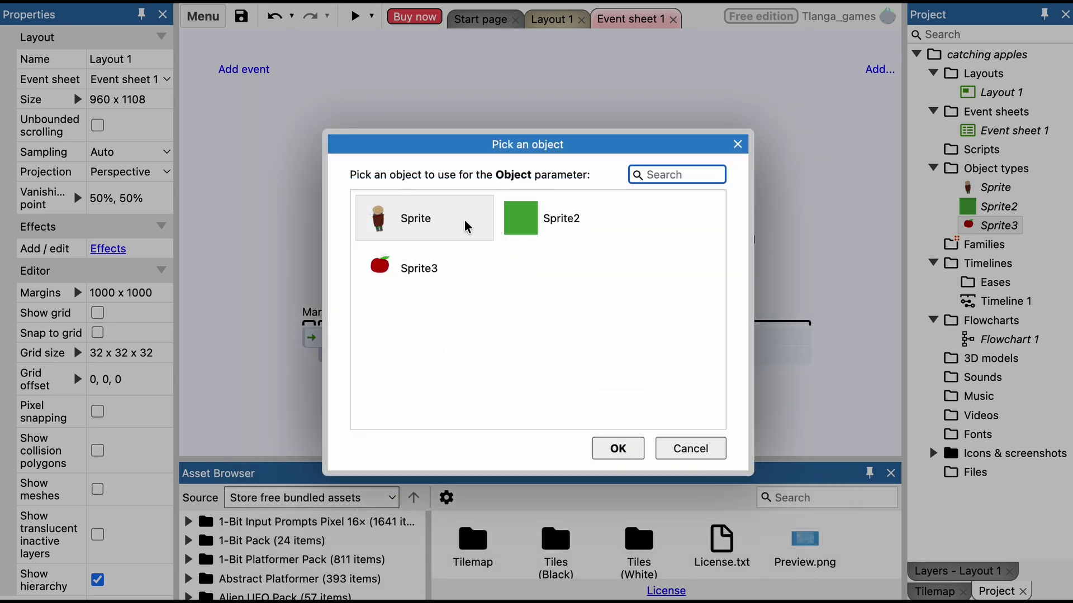
left_click(466, 226)
left_click(618, 448)
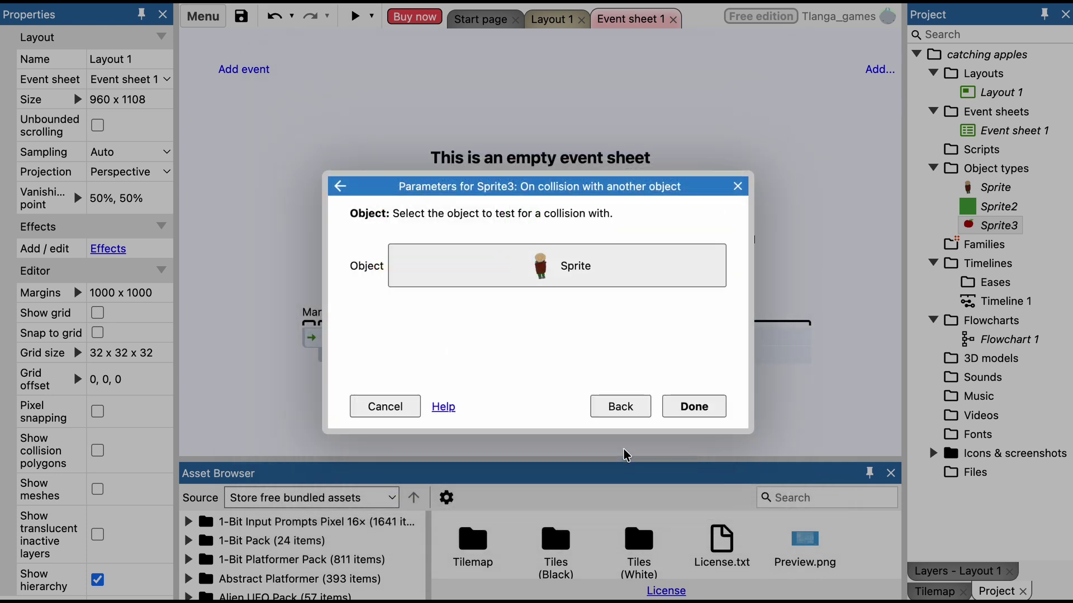
left_click(664, 416)
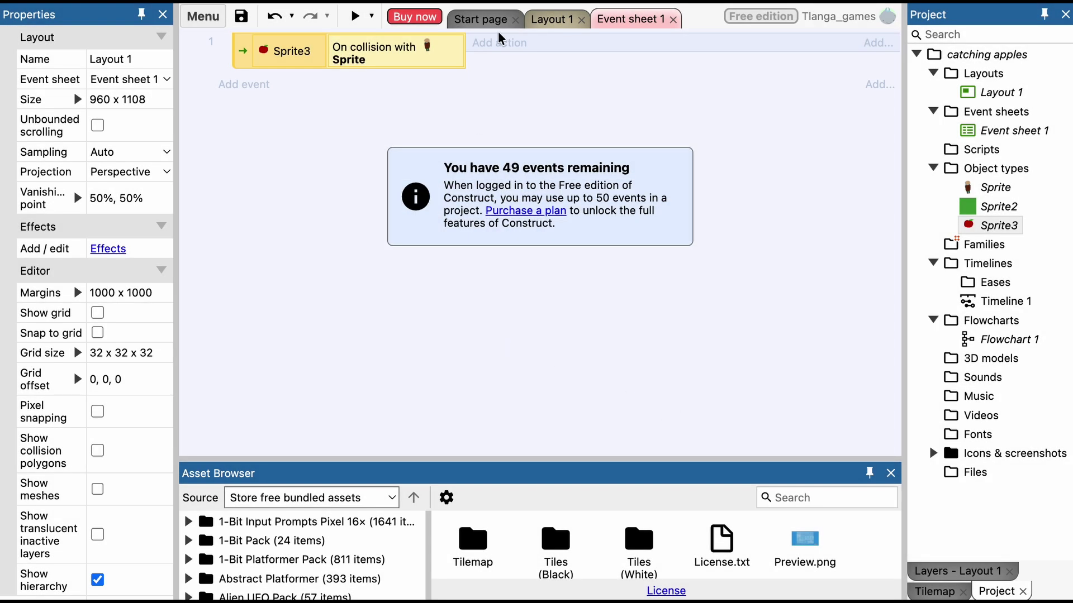
Add a Destroy action for the apple Sprite3 to the collision event
left_click(499, 42)
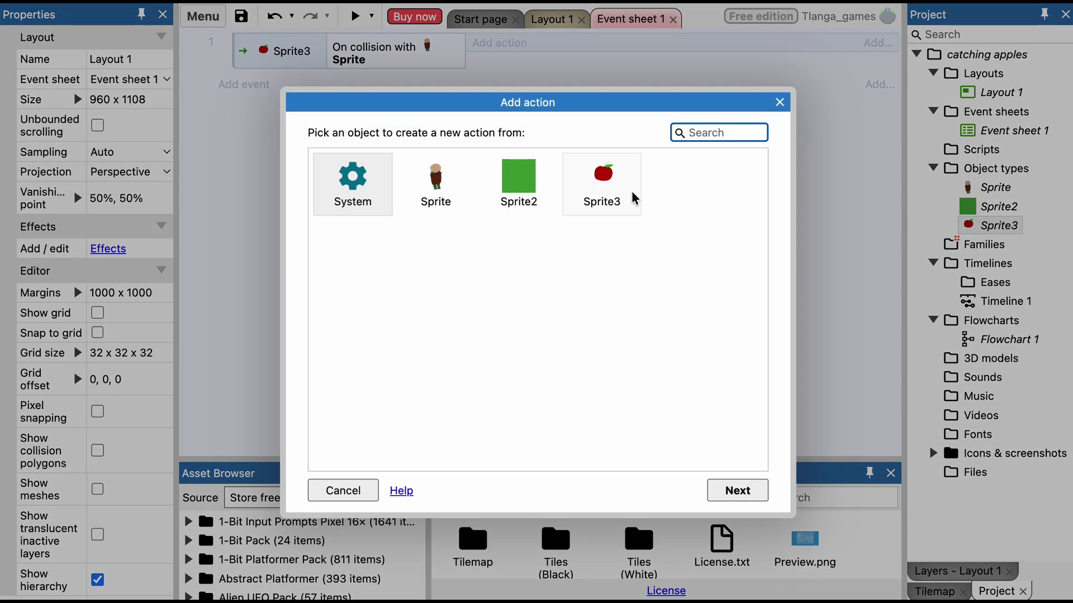
left_click(593, 198)
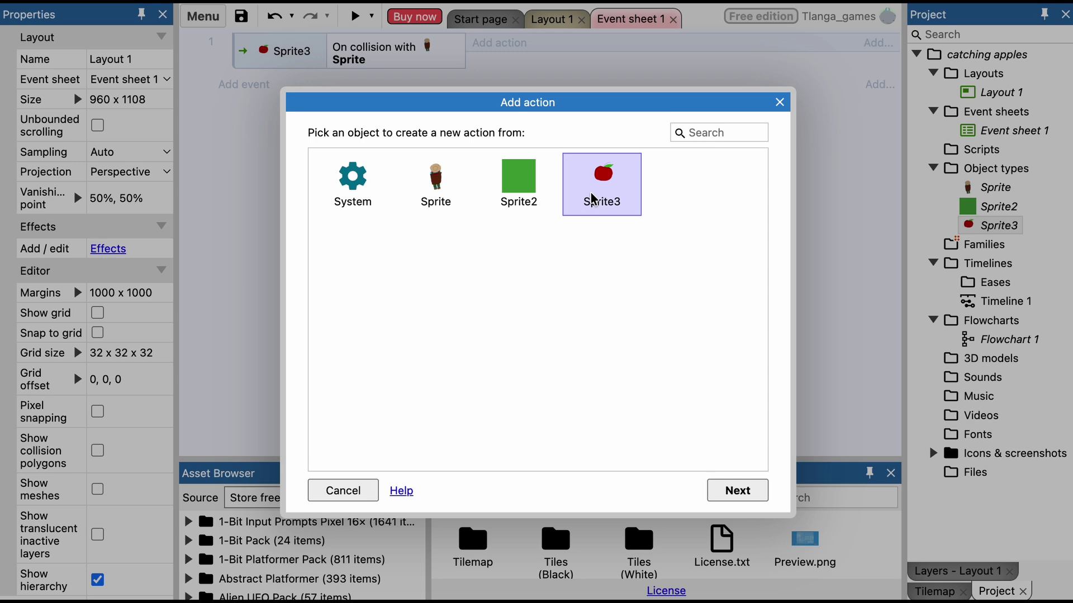
double_click(594, 199)
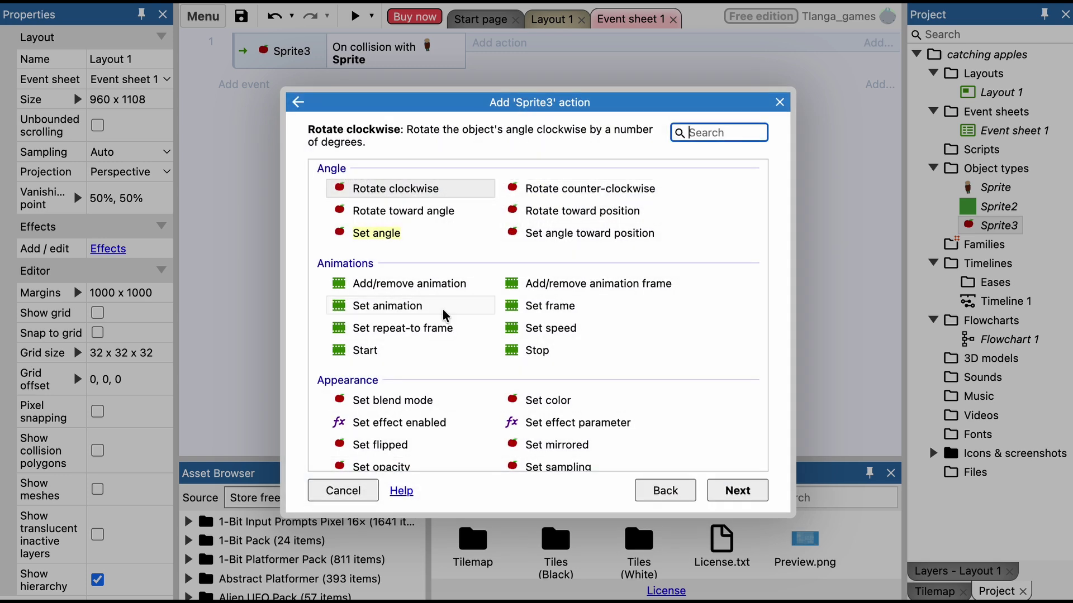
scroll(444, 316, "down", 15)
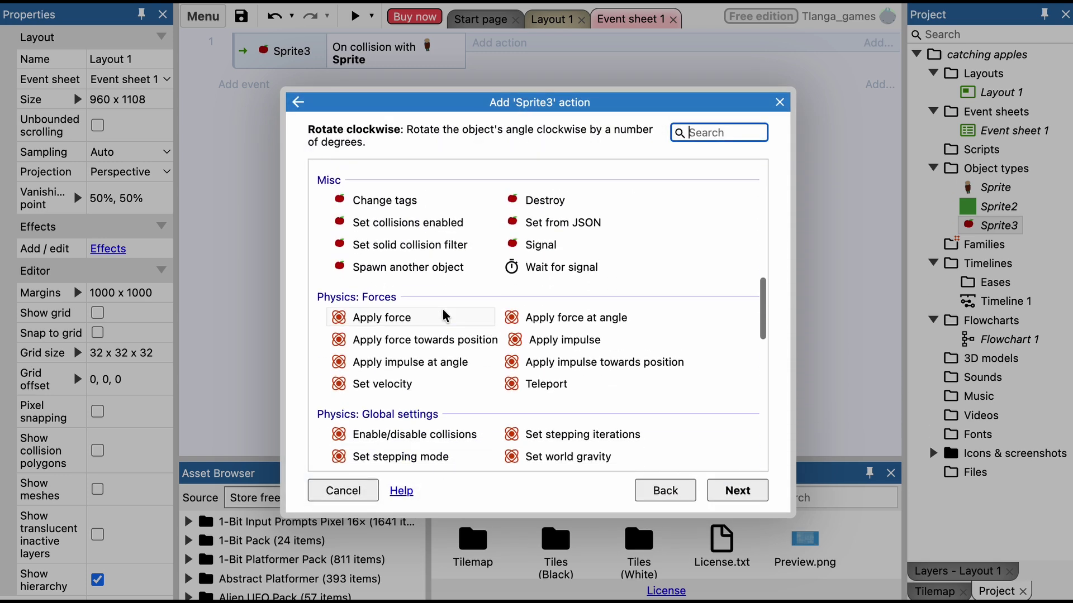
scroll(444, 316, "down", 6)
type("d")
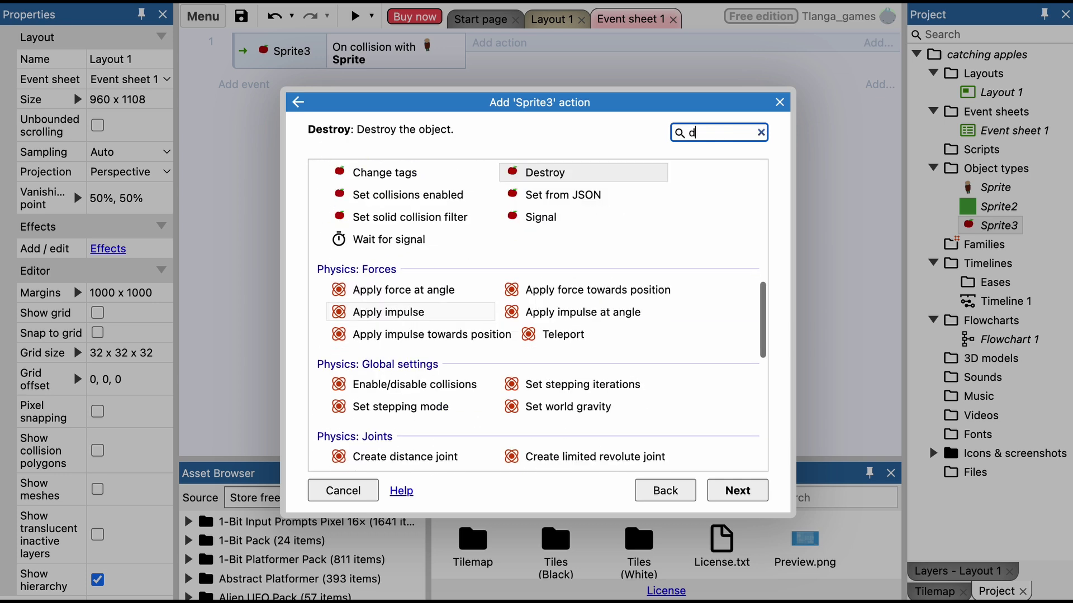
type("es")
left_click(444, 239)
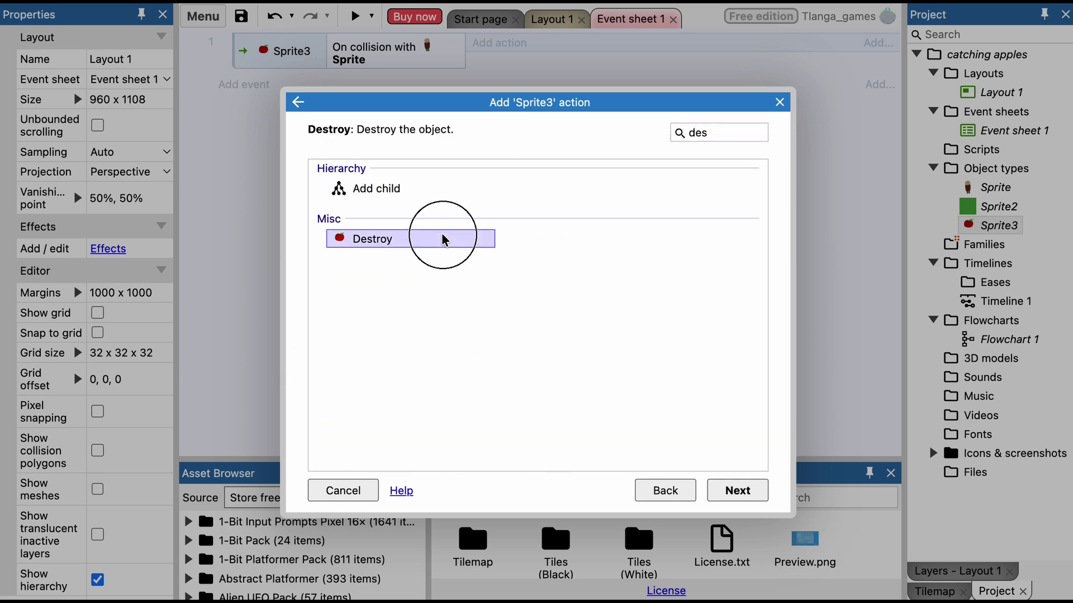
left_click(737, 490)
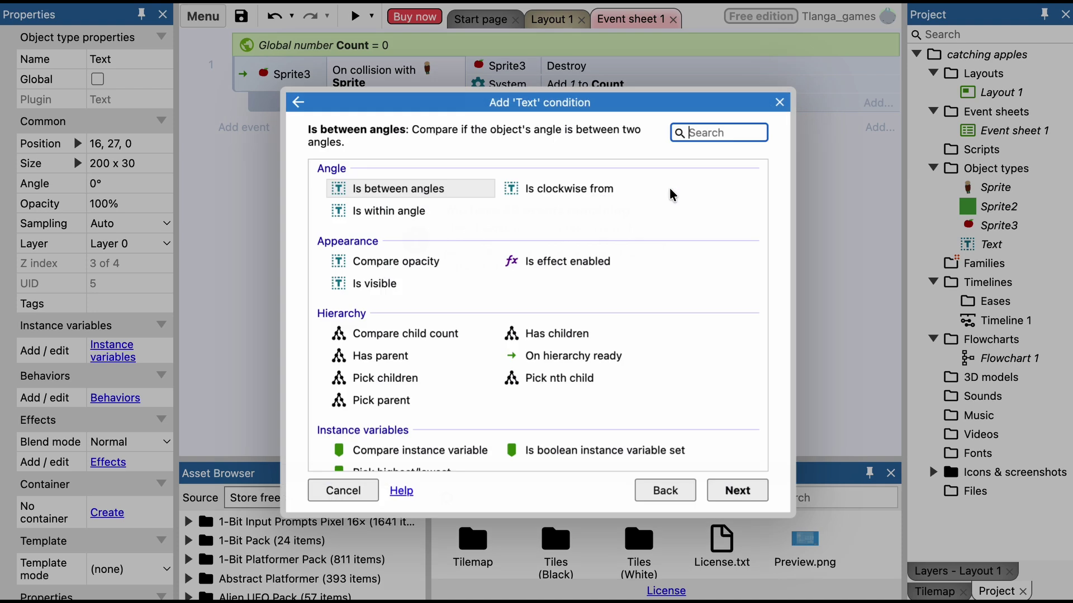
Examine the conditions available for the Text object and leave without adding one
scroll(373, 322, "down", 1)
scroll(373, 322, "down", 3)
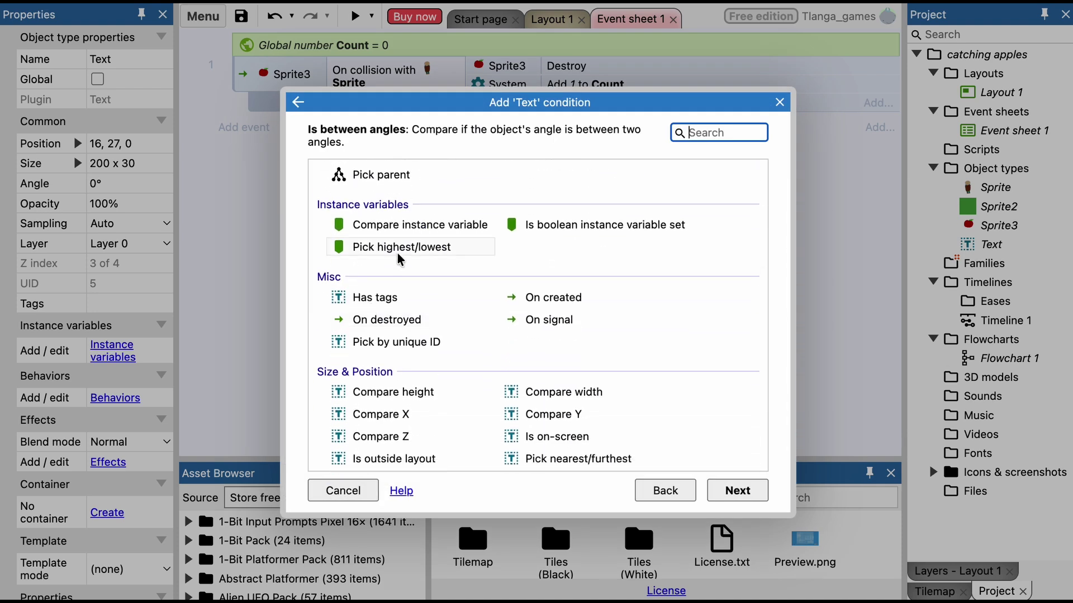
scroll(400, 259, "down", 3)
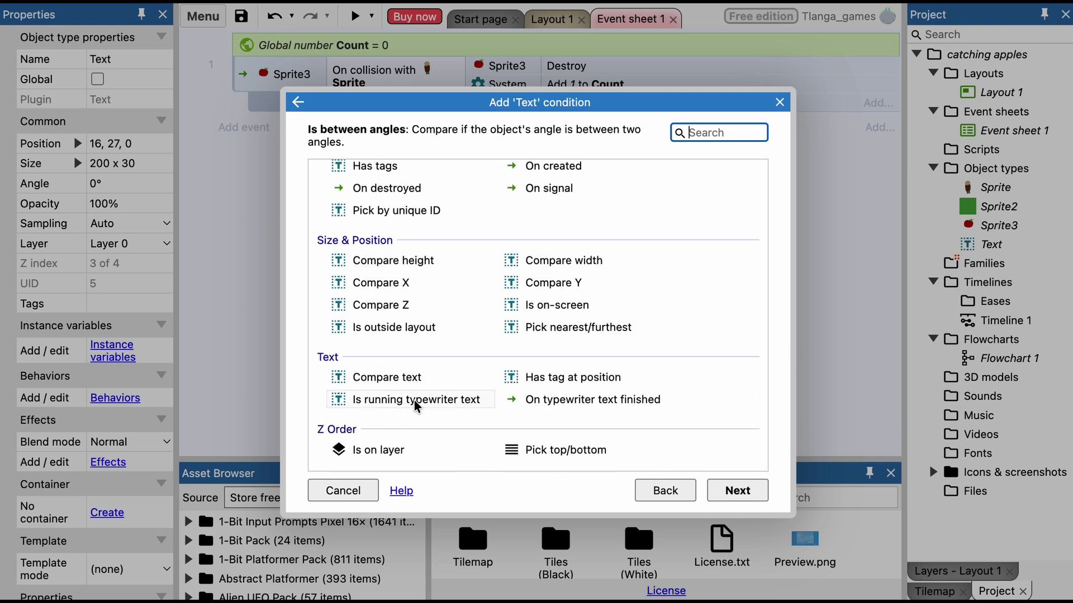
scroll(430, 381, "up", 1)
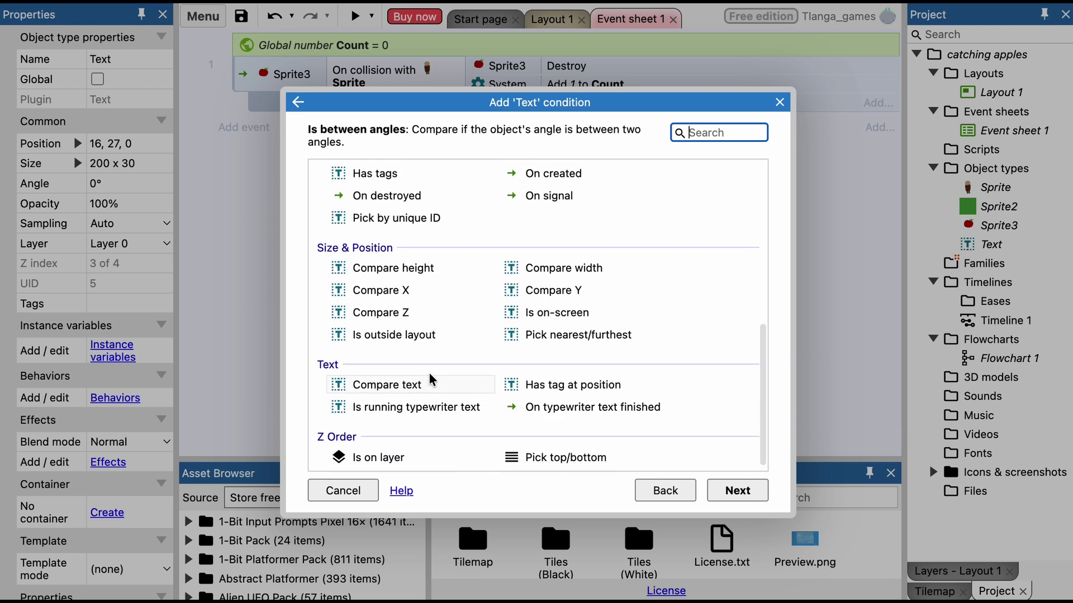
scroll(432, 380, "up", 3)
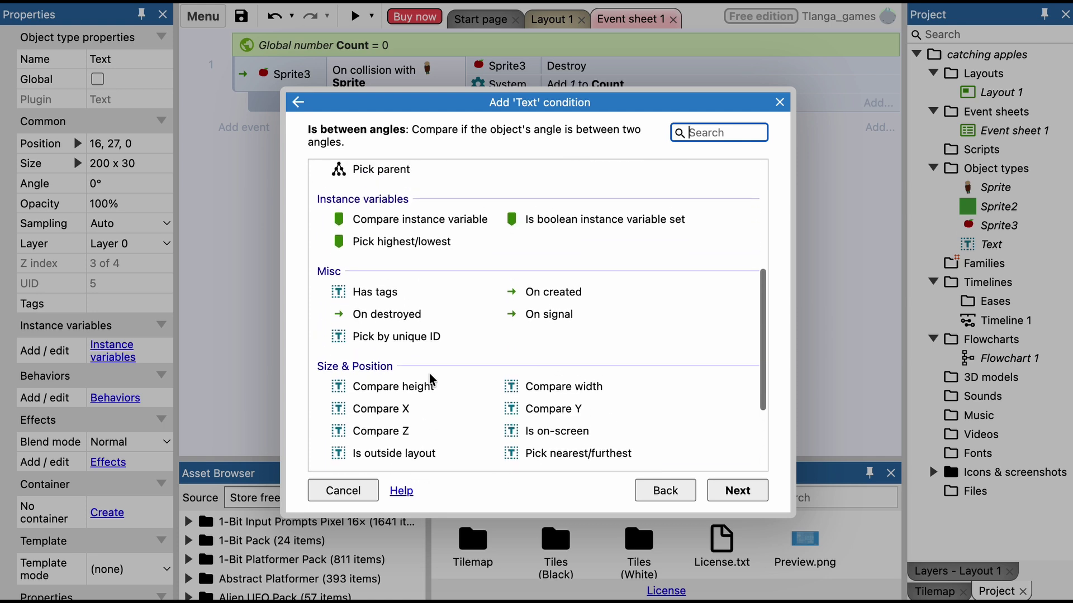
scroll(432, 380, "up", 6)
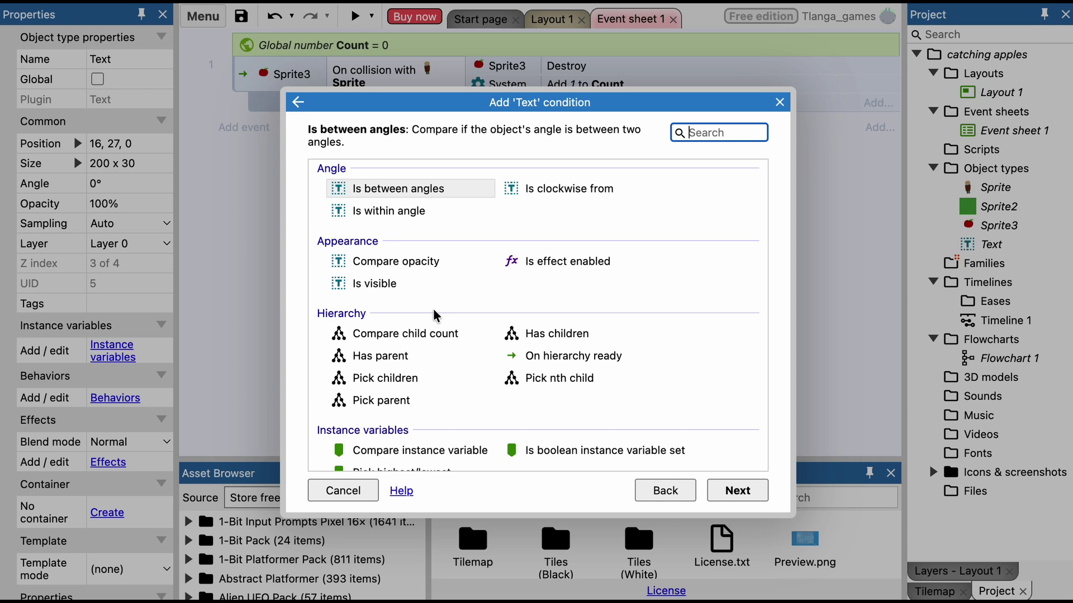
scroll(436, 316, "down", 5)
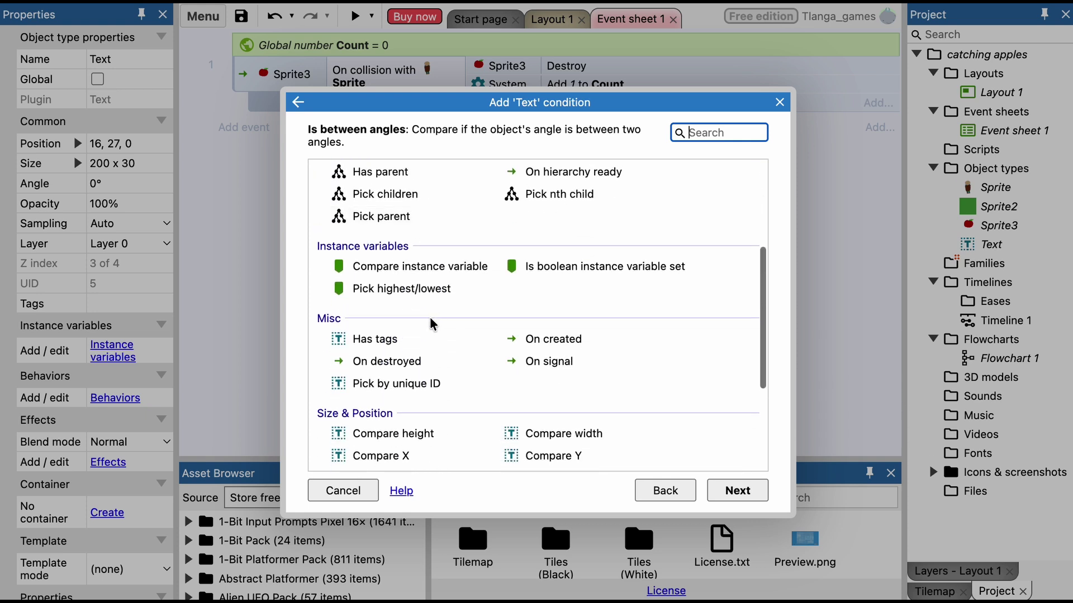
scroll(562, 404, "down", 5)
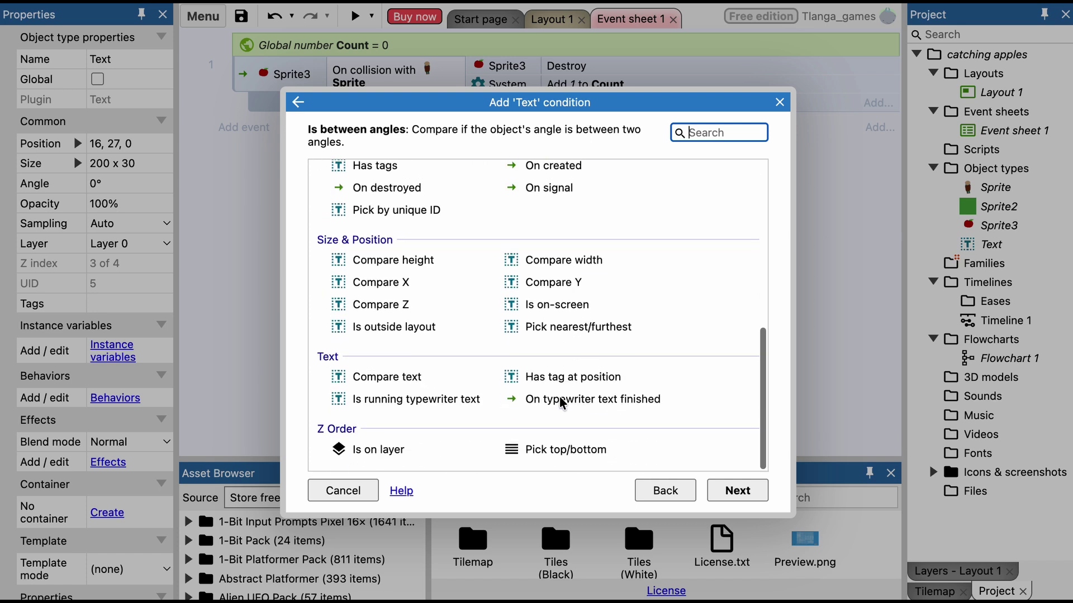
left_click(654, 504)
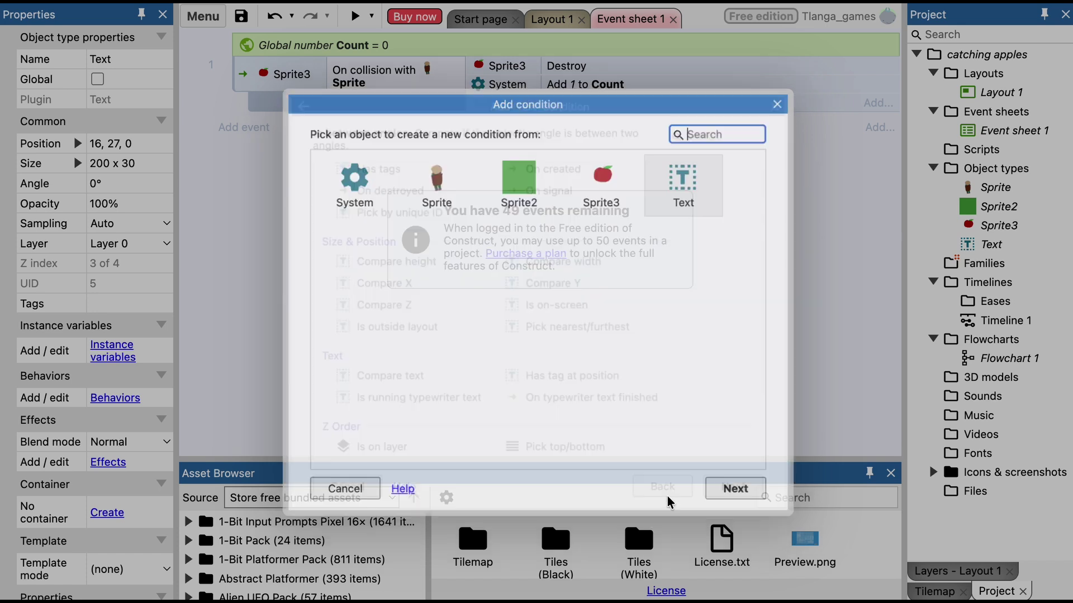
left_click(373, 498)
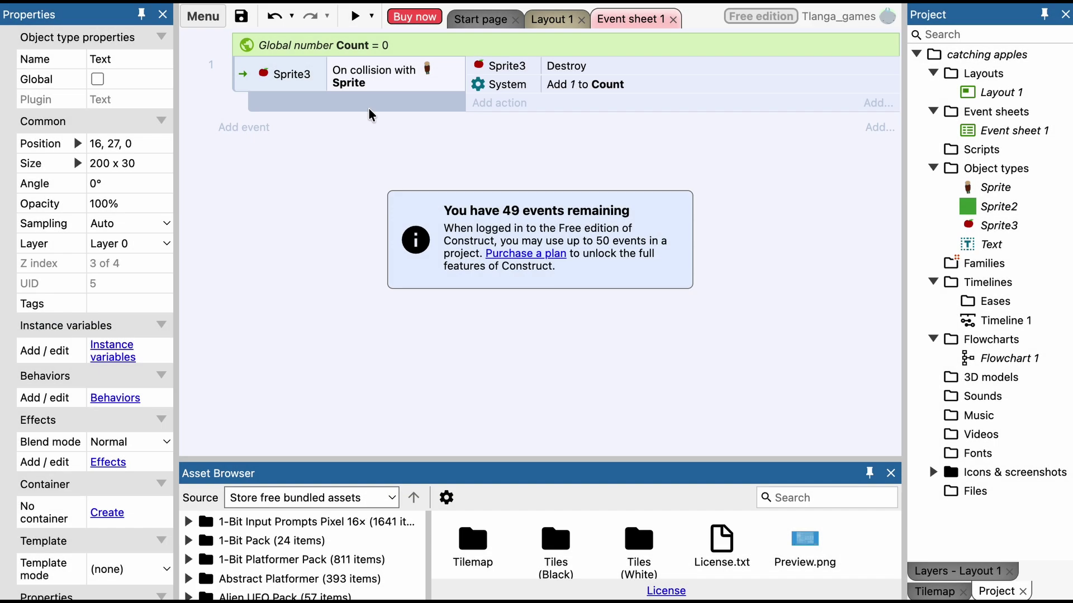
Preview Layout 1 with the text object and player in place, and close the preview
left_click(553, 19)
left_click(518, 223)
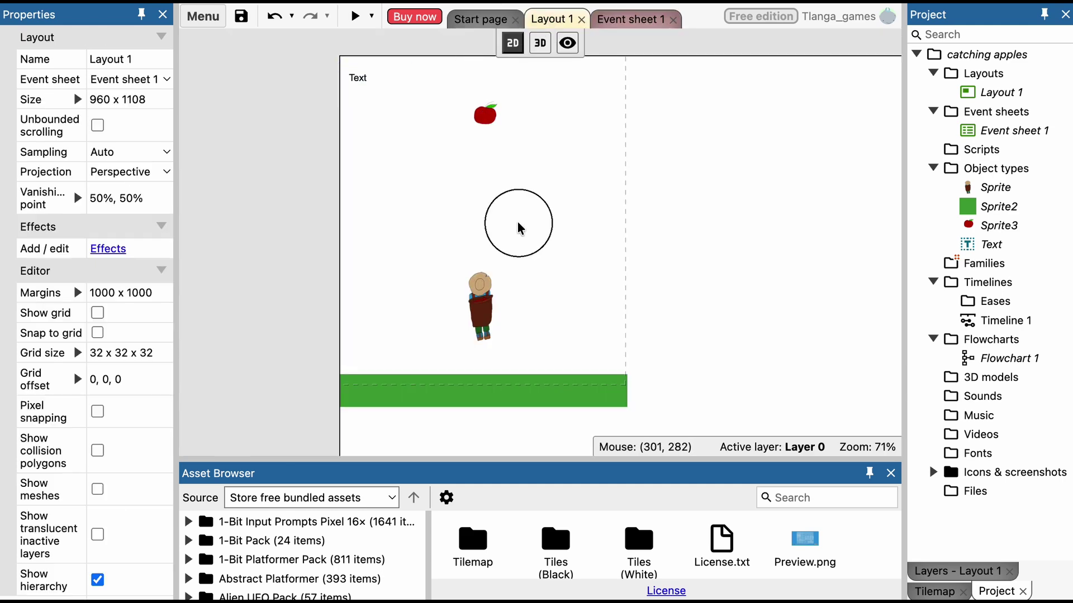
left_click(359, 15)
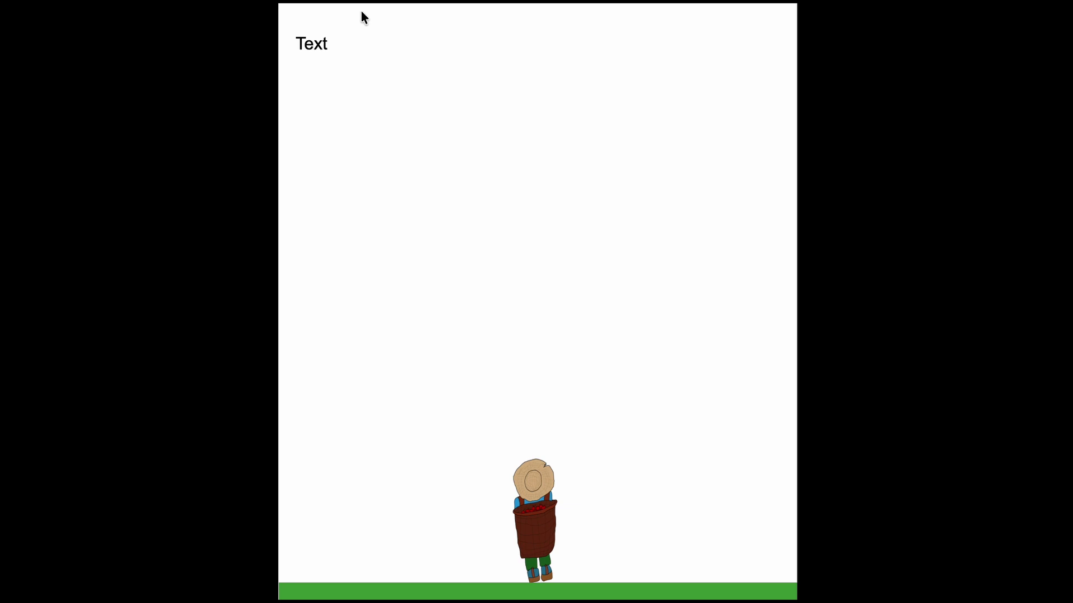
key("super+w")
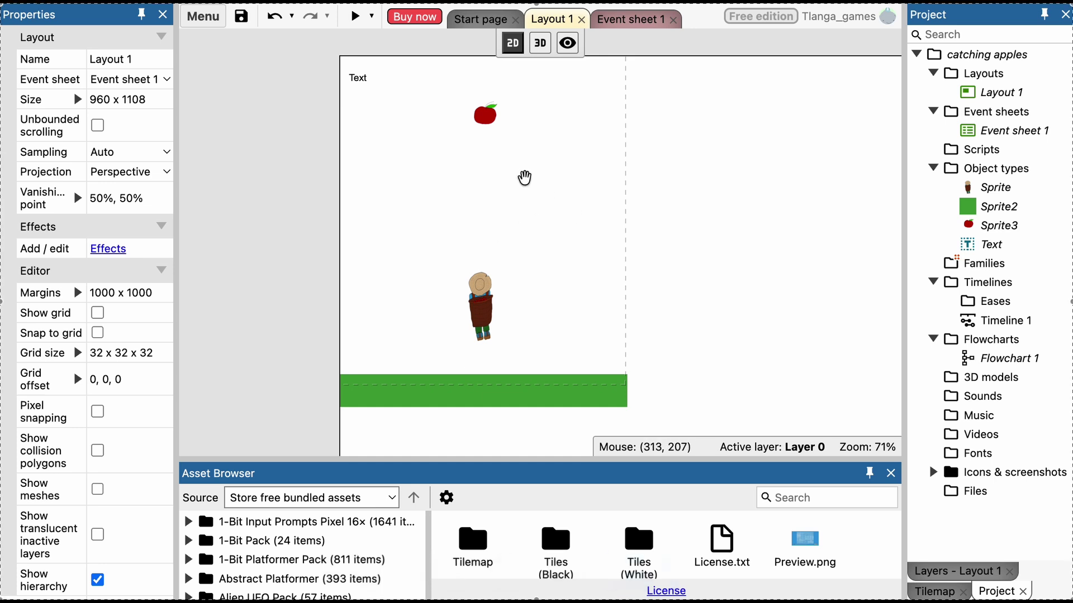
key("super+shift+5")
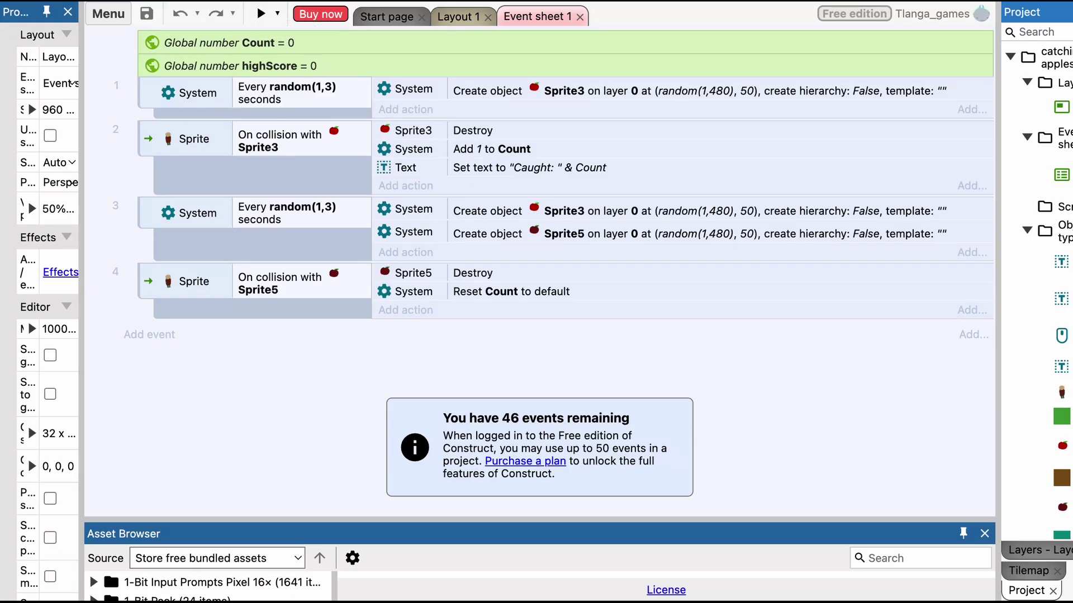
Preview the game from the event sheet and steer the player back and forth to catch falling apples
left_click(260, 12)
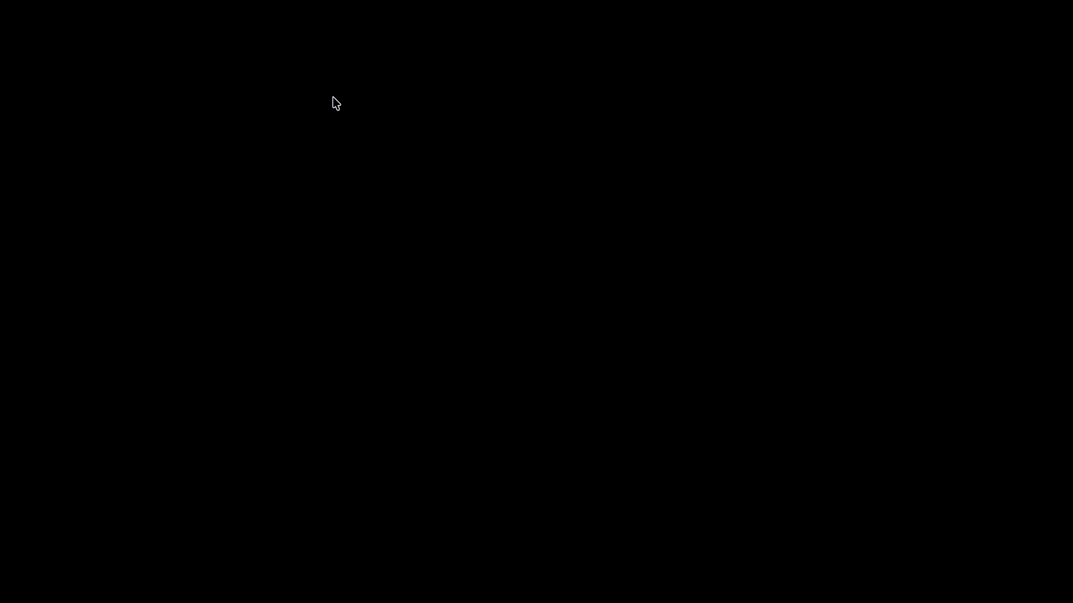
key("Right")
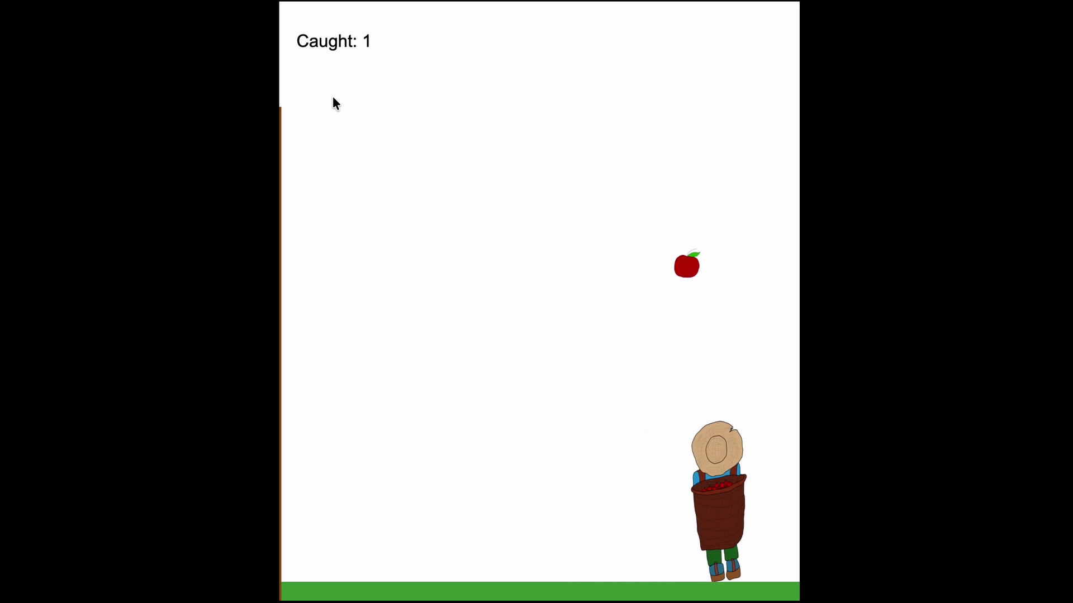
key("Left")
key("Left")
key("Right")
key("Left")
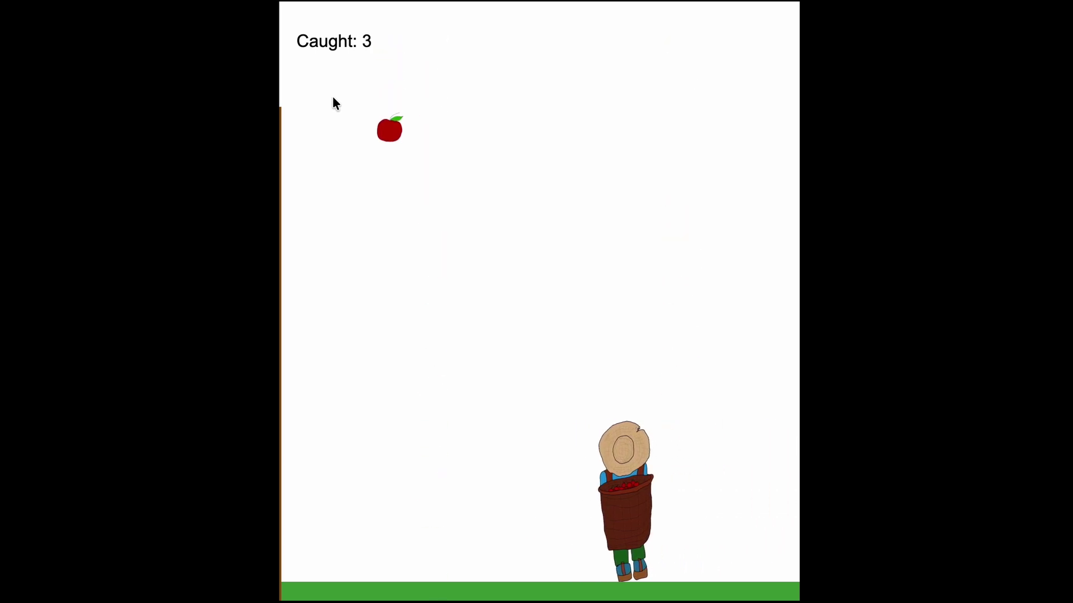
key("Left")
key("Right")
key("Left")
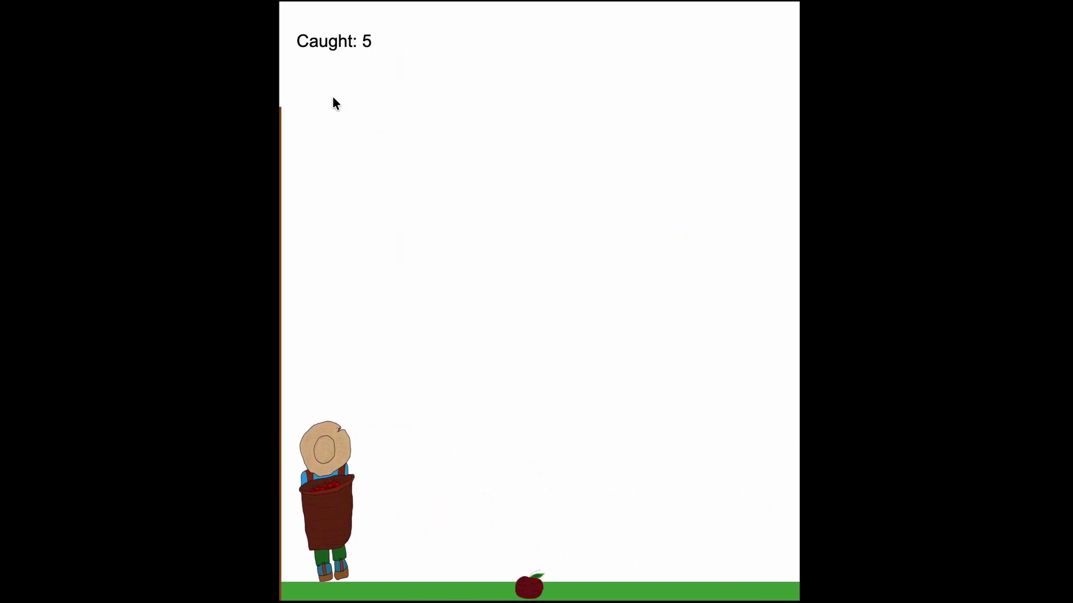
key("Right")
key("Right")
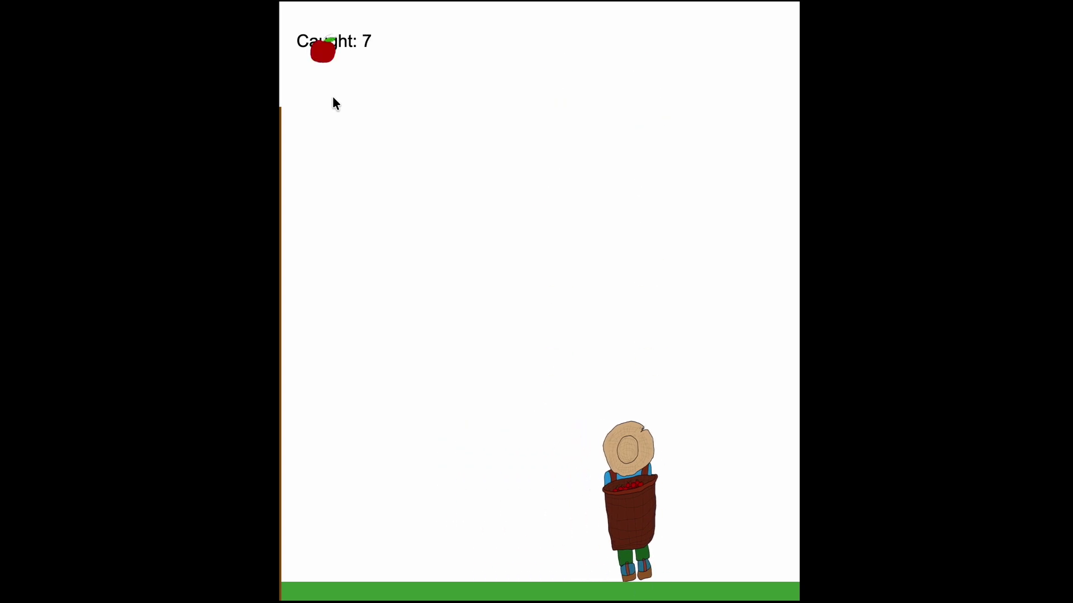